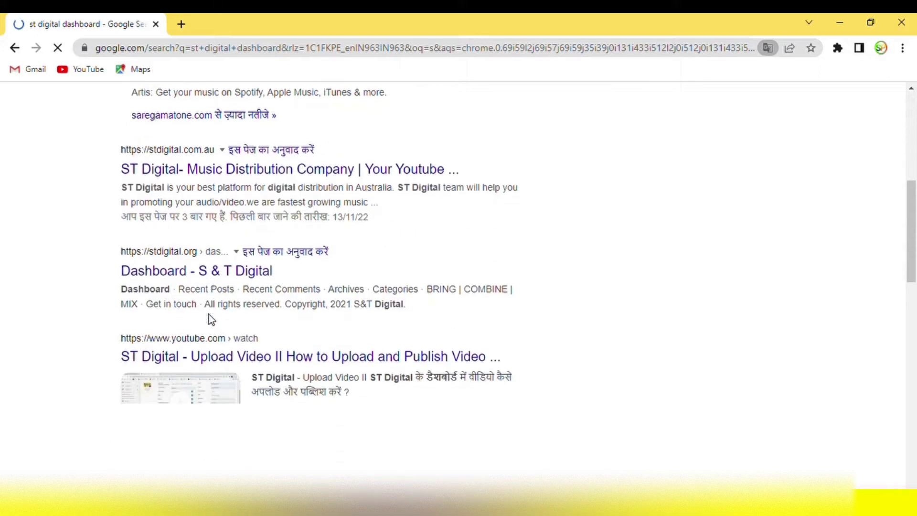
Step: Open the 'SaregamaTone Digital - India's Fastest Growing Music' result from Google Search
{"action": "scroll", "coordinate": [209, 319], "scroll_direction": "up", "scroll_amount": 4}
{"action": "scroll", "coordinate": [209, 319], "scroll_direction": "up", "scroll_amount": 5}
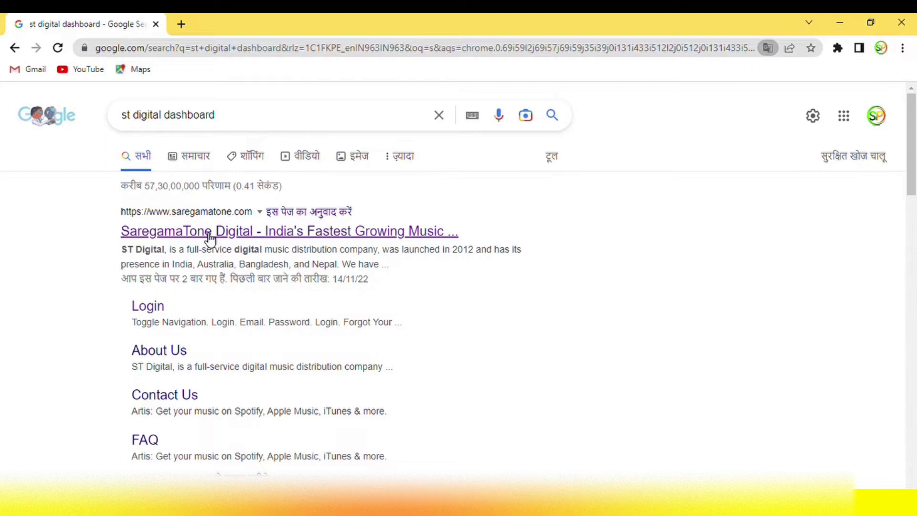
{"action": "left_click", "coordinate": [252, 235]}
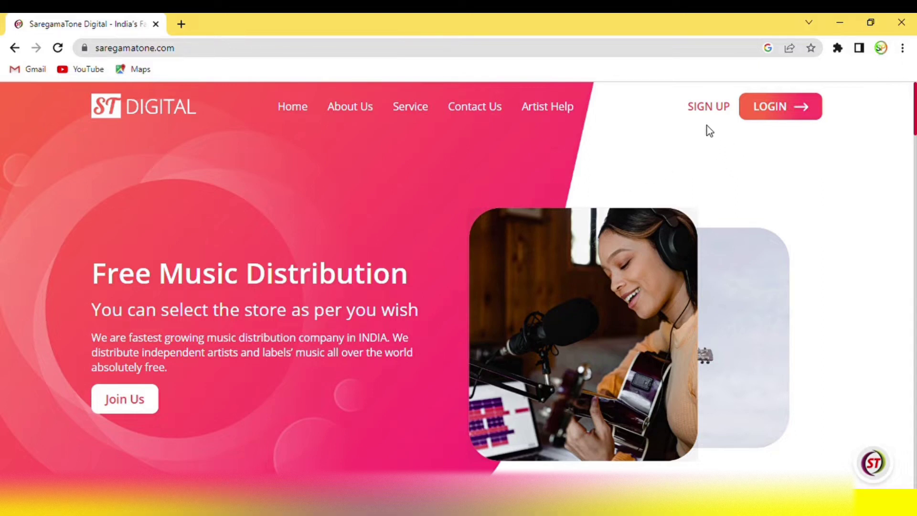
Step: Log in to ST Digital Backstage and point out the 68 finalized release albums
{"action": "left_click", "coordinate": [791, 123]}
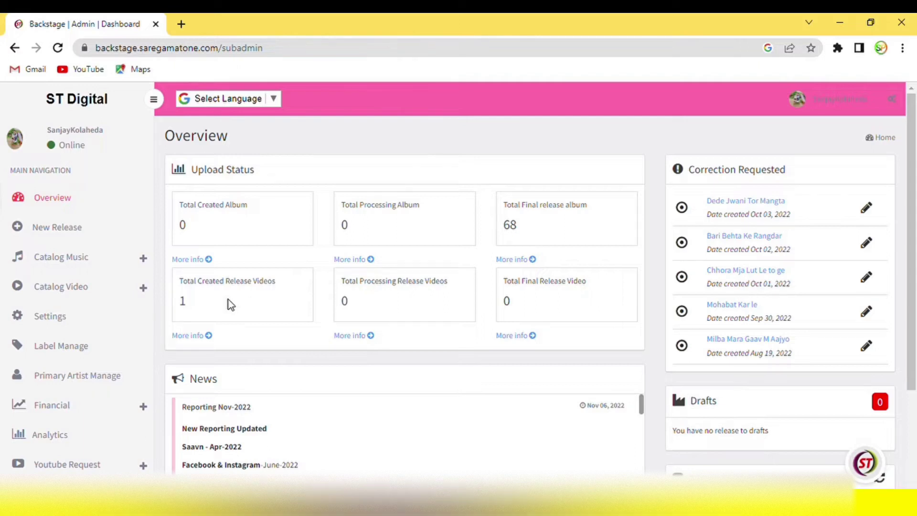
{"action": "double_click", "coordinate": [513, 228]}
{"action": "left_click", "coordinate": [534, 234]}
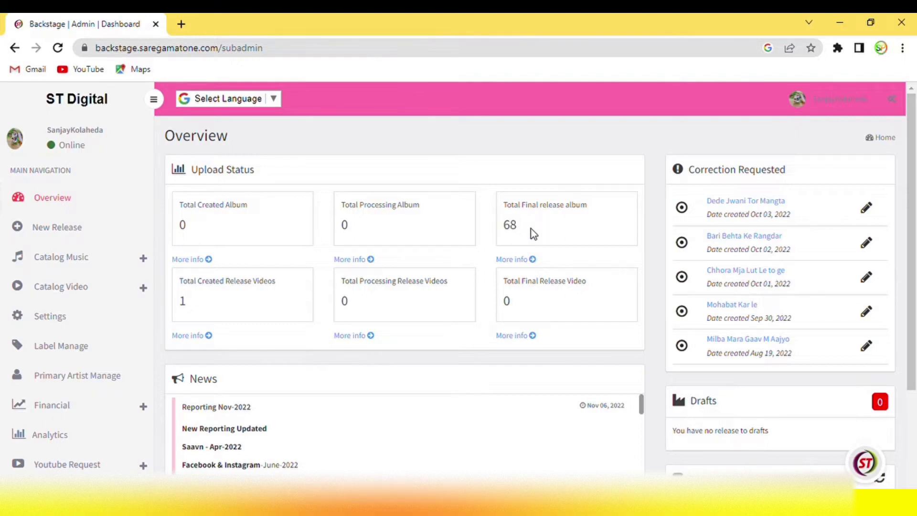
{"action": "left_click", "coordinate": [517, 262]}
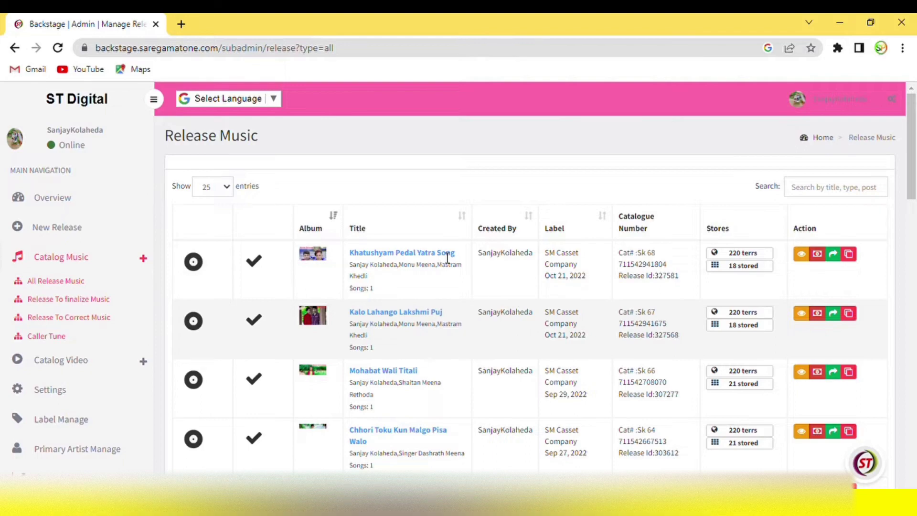
{"action": "scroll", "coordinate": [448, 258], "scroll_direction": "down", "scroll_amount": 7}
{"action": "scroll", "coordinate": [442, 257], "scroll_direction": "down", "scroll_amount": 3}
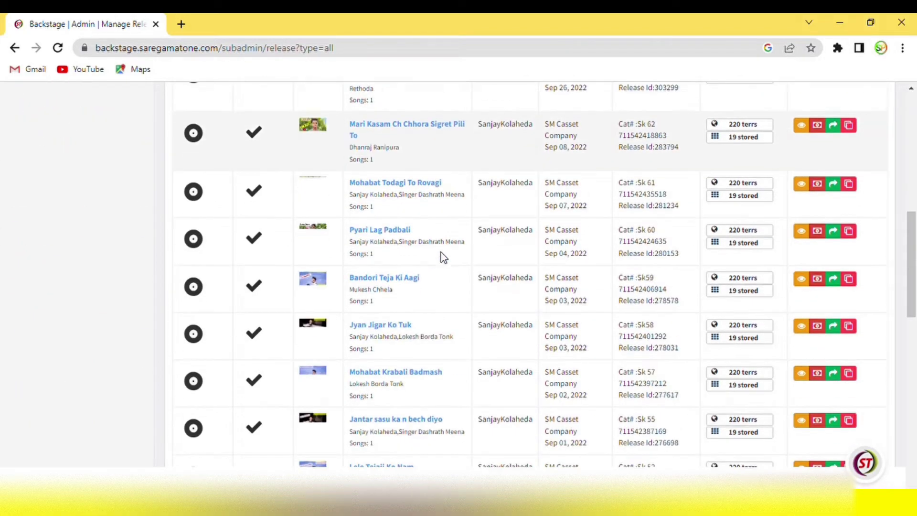
{"action": "scroll", "coordinate": [442, 257], "scroll_direction": "up", "scroll_amount": 7}
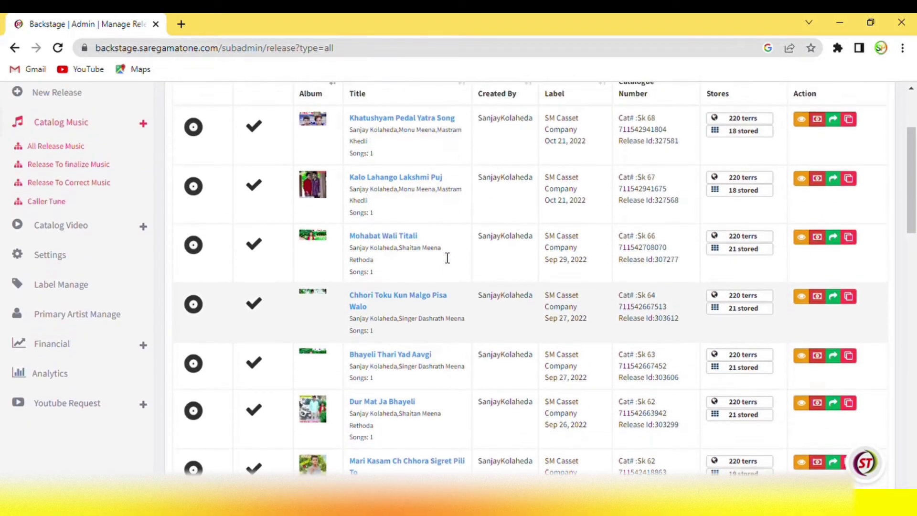
{"action": "scroll", "coordinate": [459, 256], "scroll_direction": "up", "scroll_amount": 3}
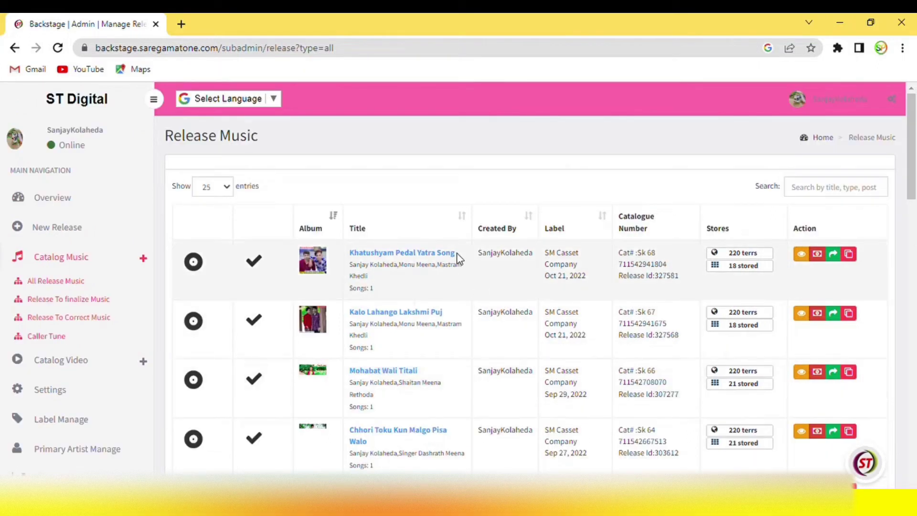
{"action": "left_click", "coordinate": [90, 198]}
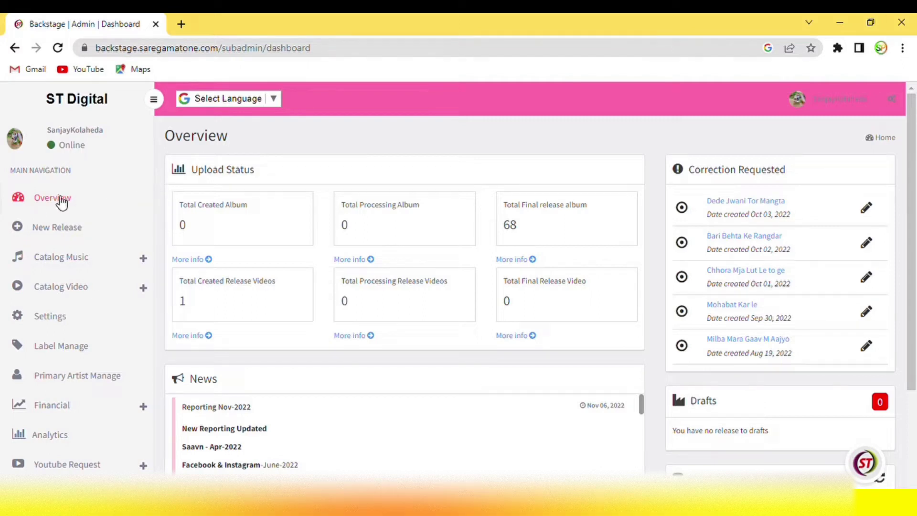
Step: Start a New Release and choose the One Release Music option
{"action": "left_click", "coordinate": [54, 229]}
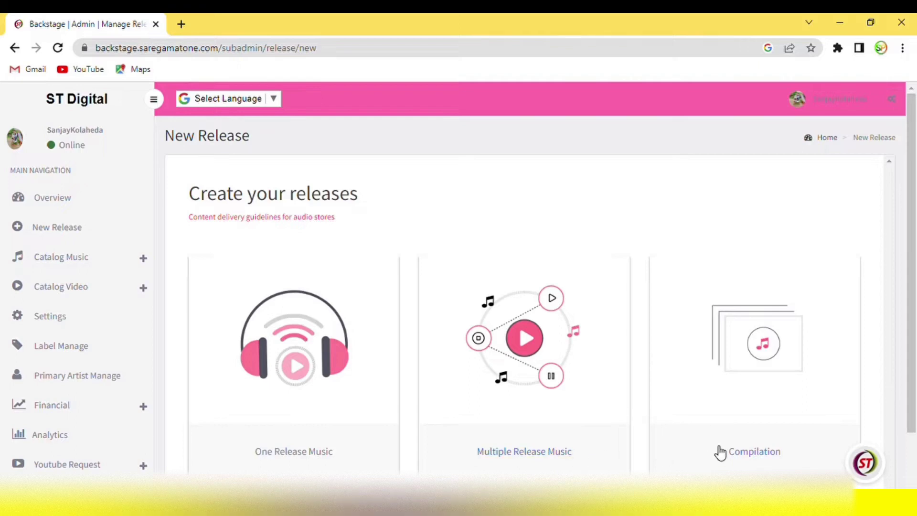
{"action": "left_click", "coordinate": [294, 433]}
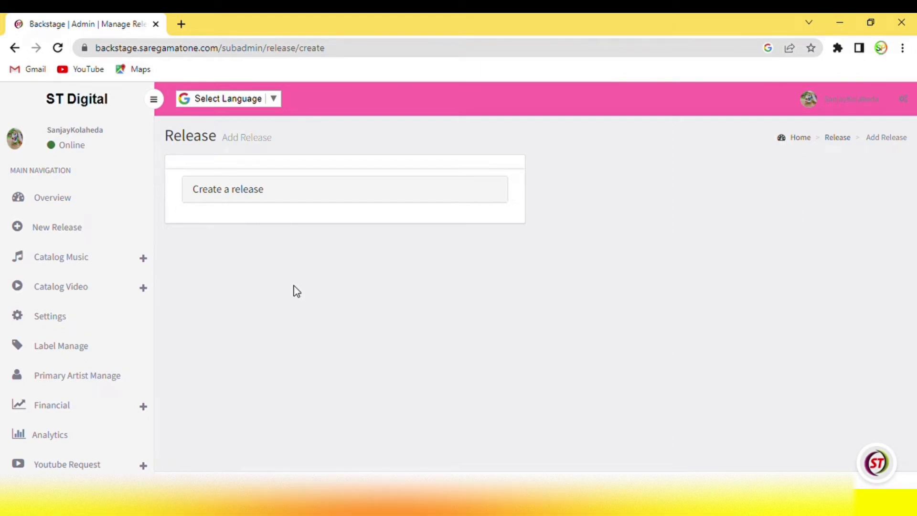
Step: Create a Music release titled 'thari ghadi m kai bhajgo'
{"action": "left_click", "coordinate": [290, 194]}
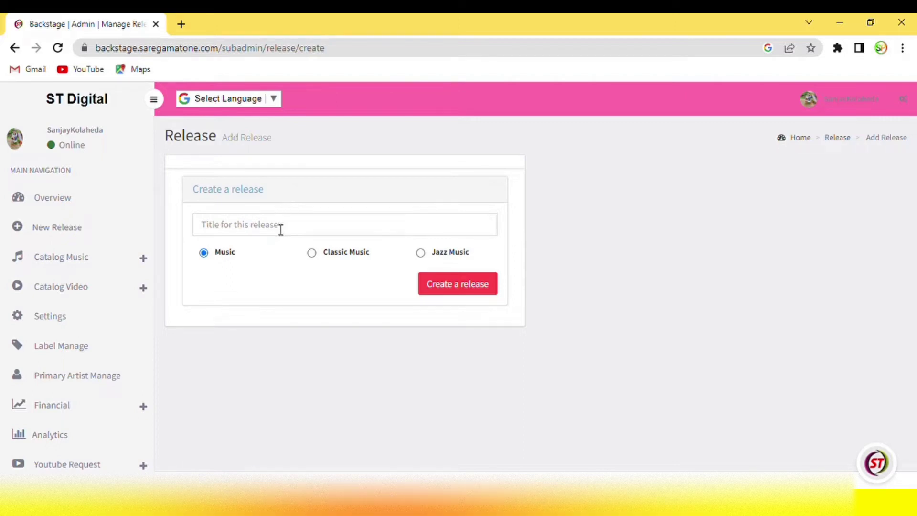
{"action": "left_click", "coordinate": [302, 233]}
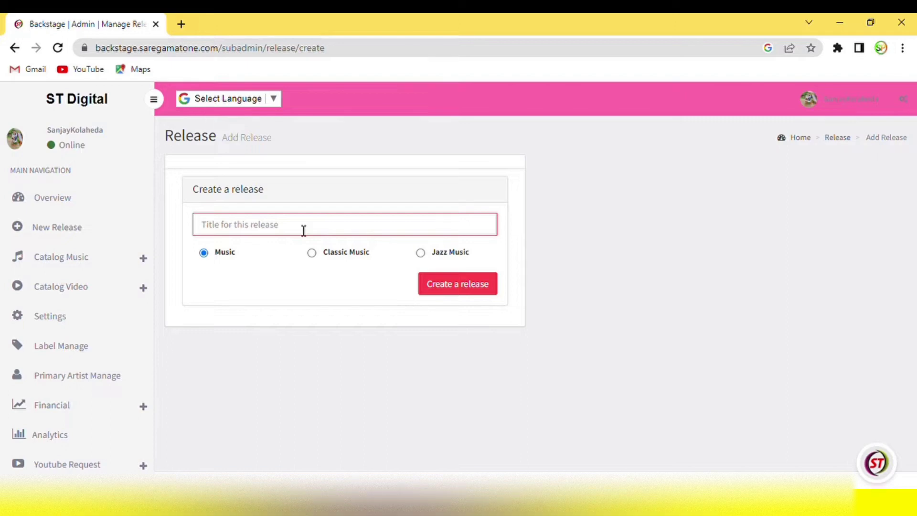
{"action": "type", "text": "thari"}
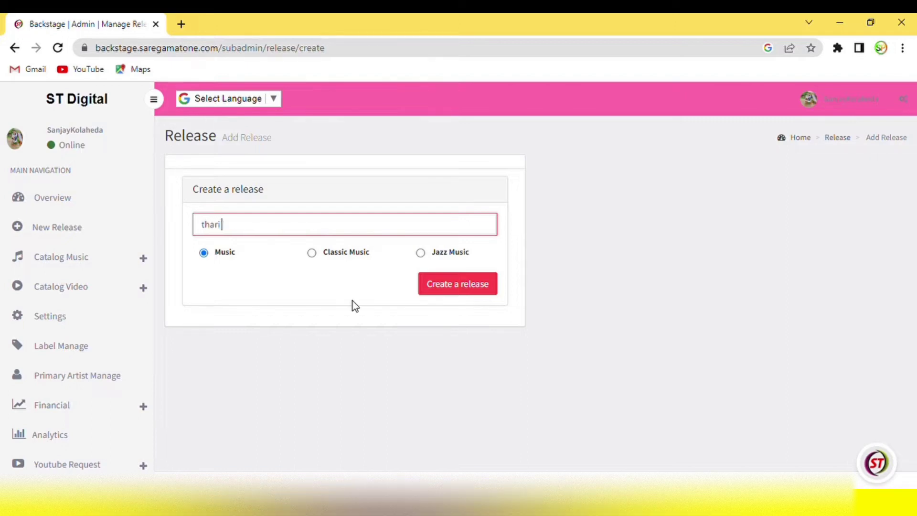
{"action": "type", "text": " ghadi "}
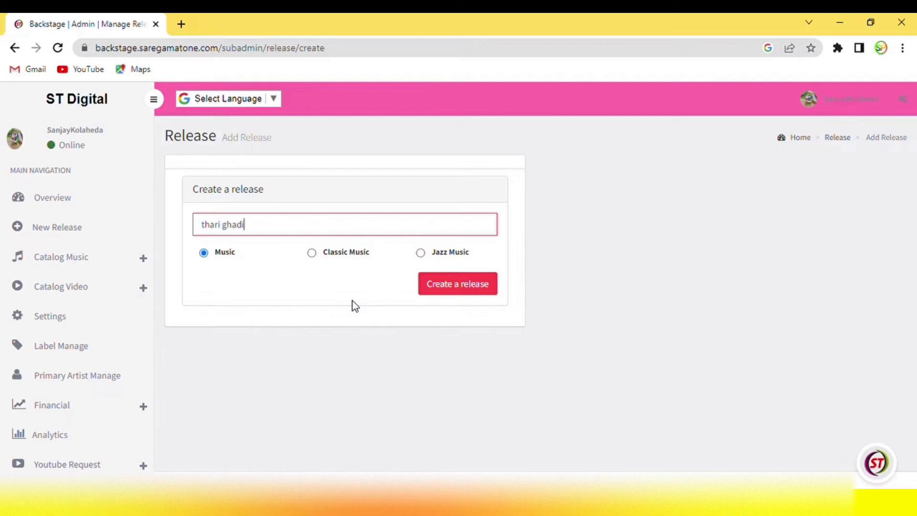
{"action": "type", "text": "m kai bhajgo"}
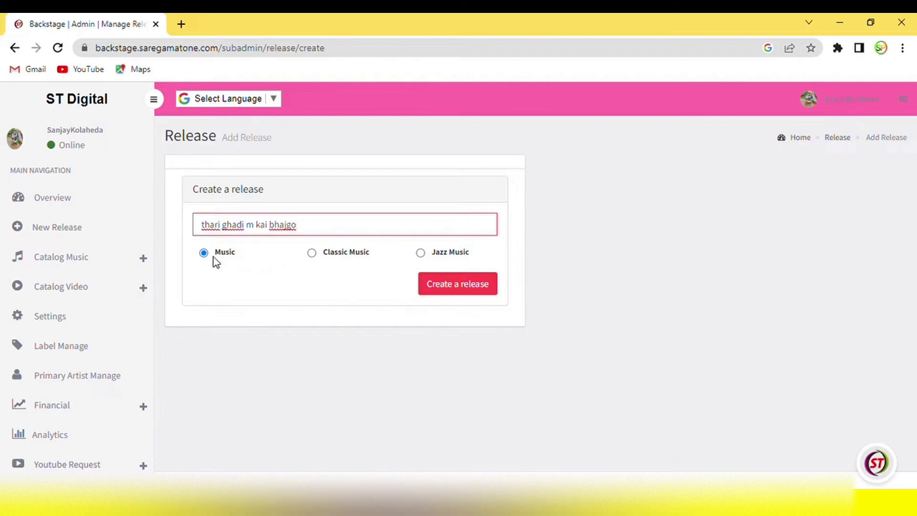
{"action": "left_click", "coordinate": [436, 287]}
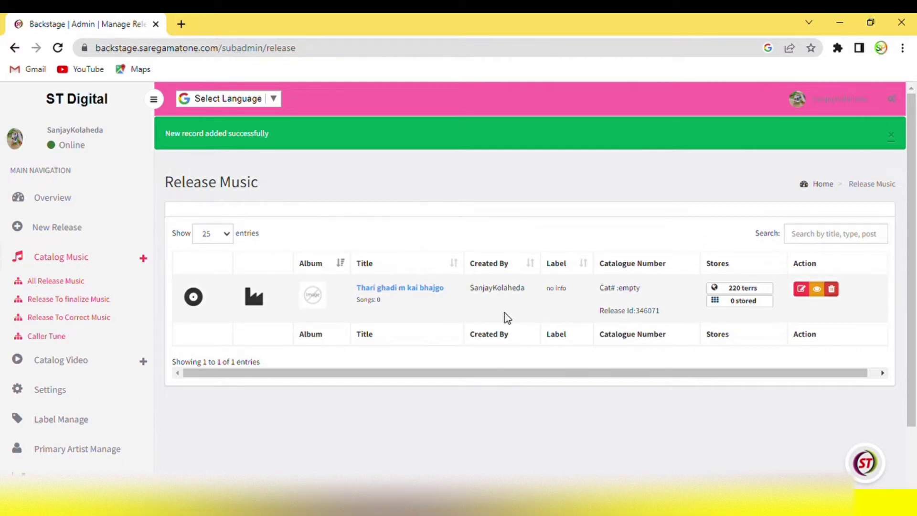
Step: Open the 'thari ghadi m kai bhajgo' release's Edit form via its red Edit button
{"action": "left_click", "coordinate": [802, 289]}
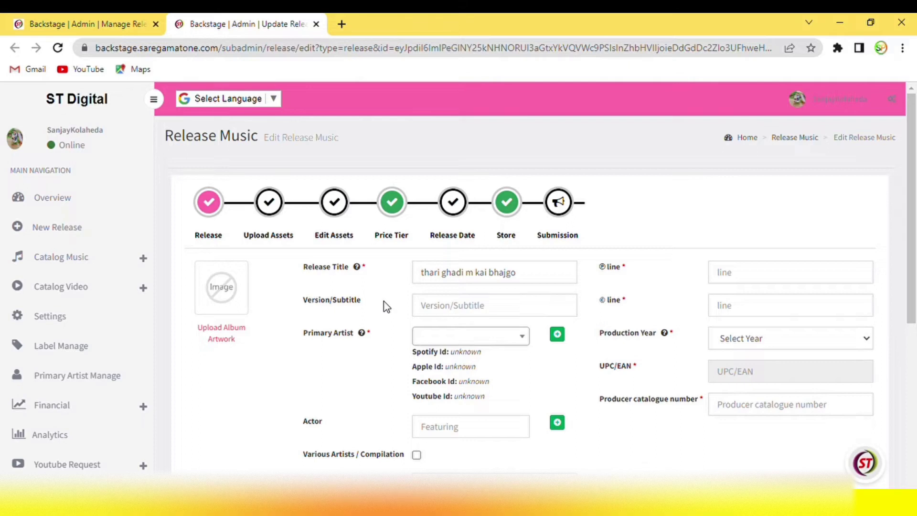
Step: Choose a cover image file and upload it as the release's album artwork
{"action": "left_click", "coordinate": [213, 308]}
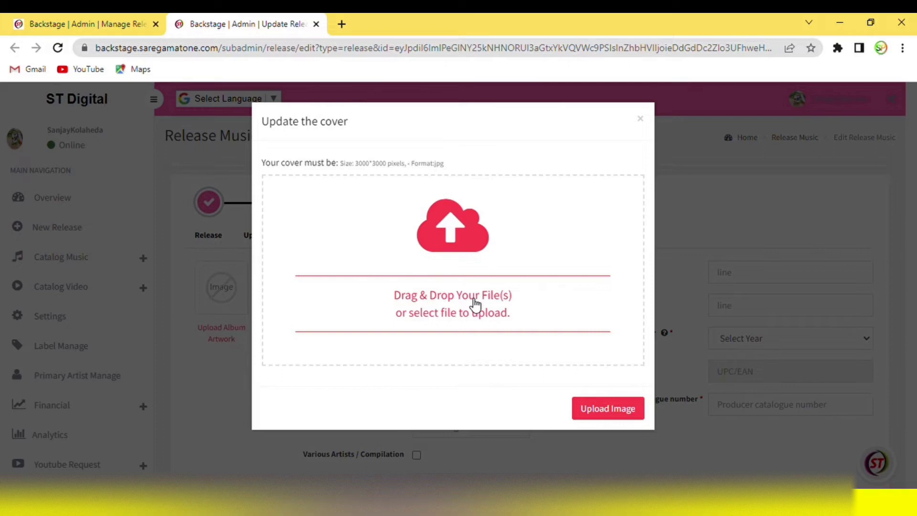
{"action": "left_click", "coordinate": [440, 296]}
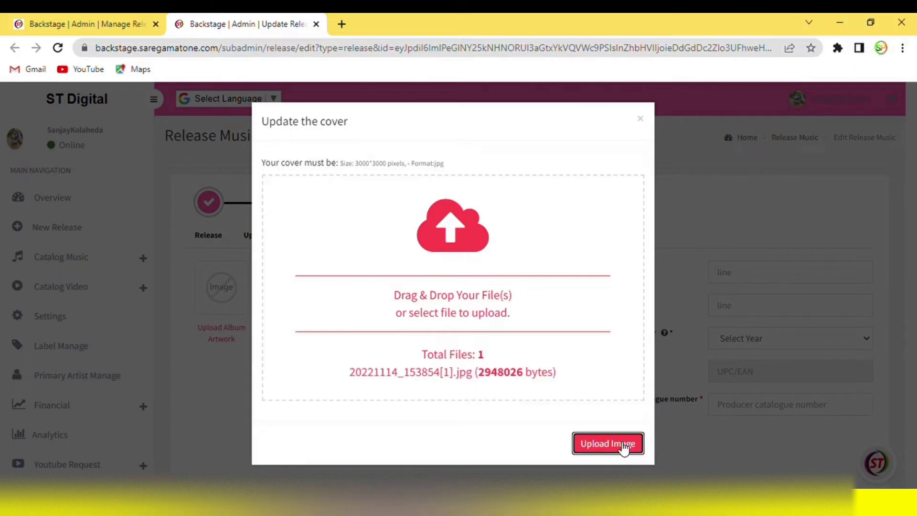
{"action": "left_click", "coordinate": [618, 443]}
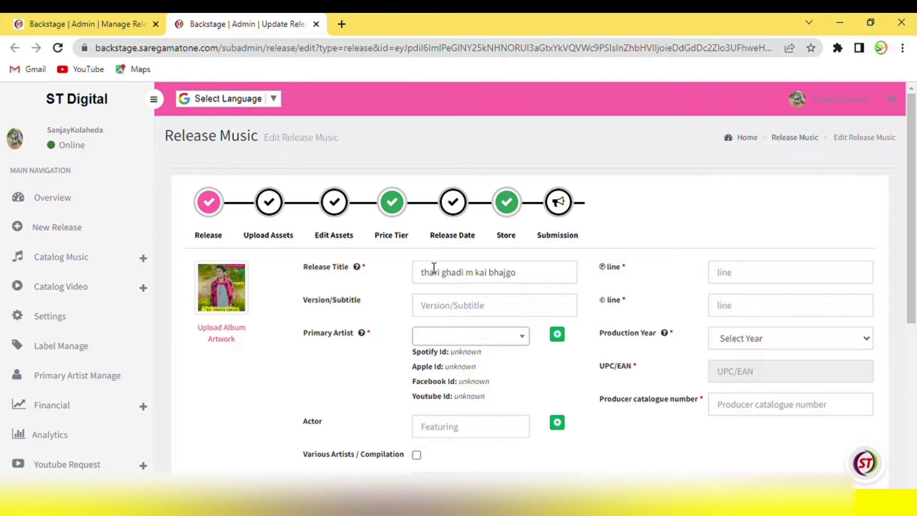
Step: Set the Version/Subtitle to 'rajsthani' and select the searched artist as Primary Artist
{"action": "left_click", "coordinate": [437, 311]}
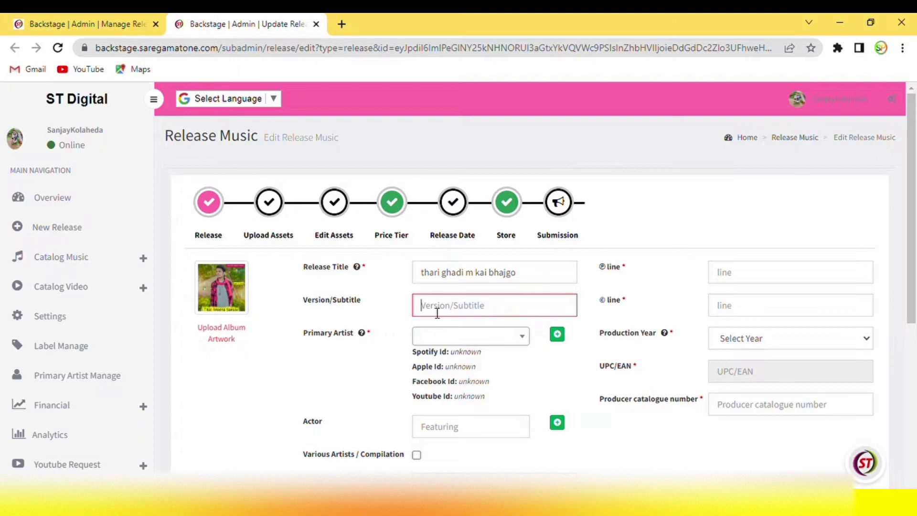
{"action": "type", "text": "ra"}
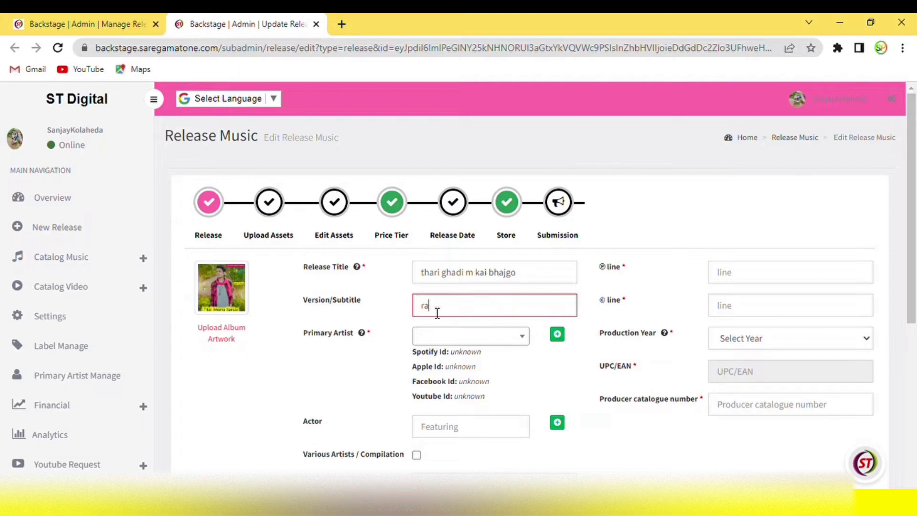
{"action": "type", "text": "jsthani"}
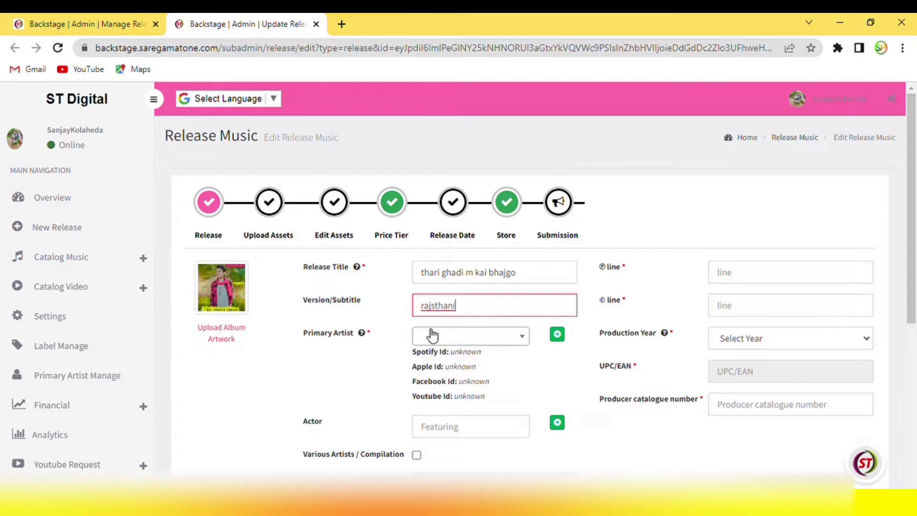
{"action": "left_click", "coordinate": [436, 334]}
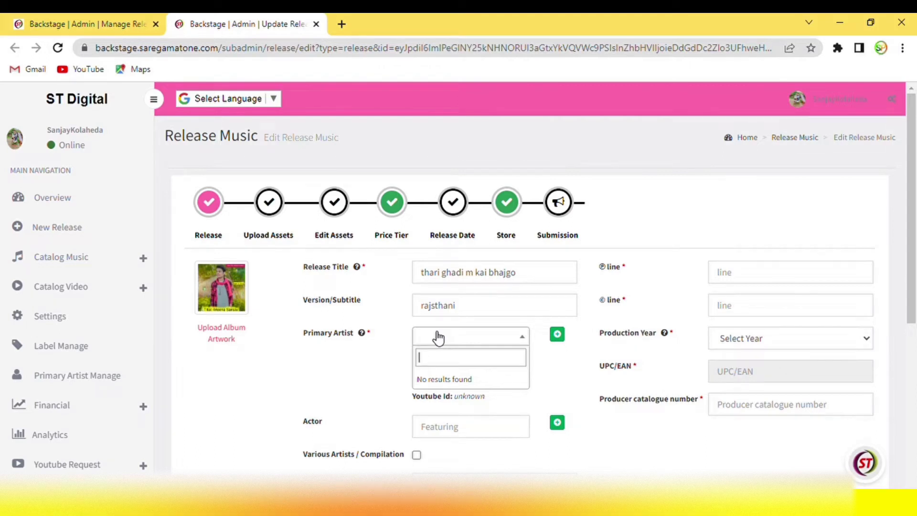
{"action": "type", "text": "sanjay"}
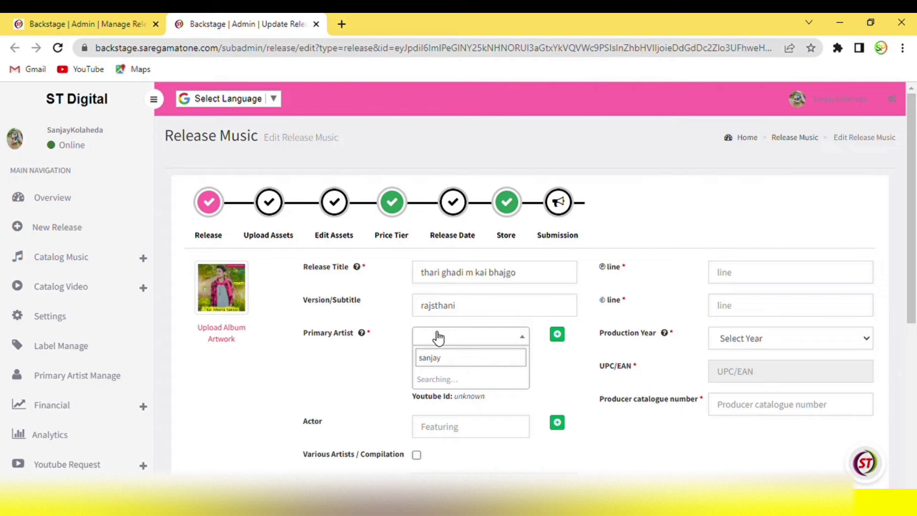
{"action": "type", "text": " kolaheda"}
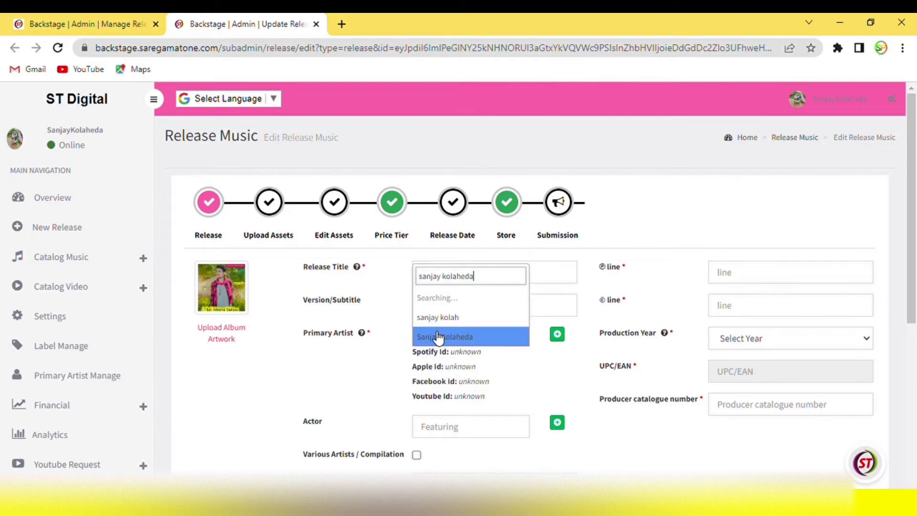
{"action": "left_click", "coordinate": [441, 319]}
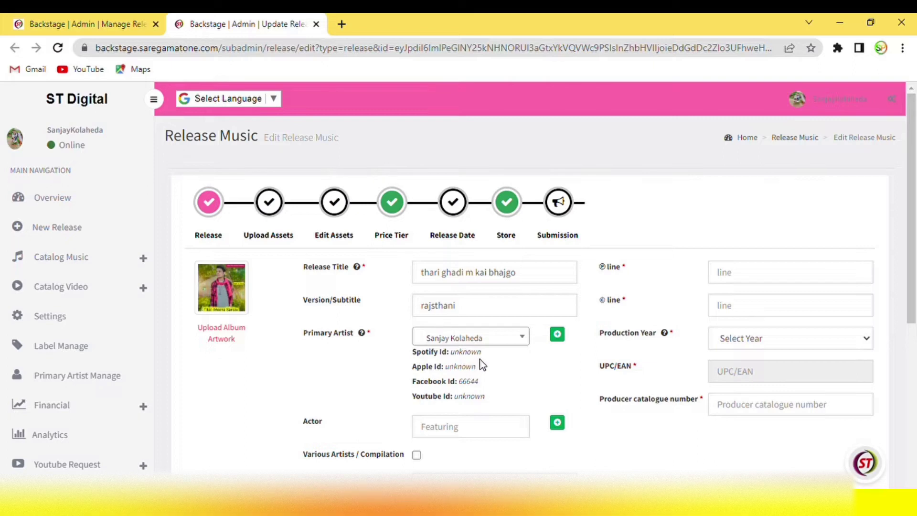
{"action": "left_click", "coordinate": [566, 334]}
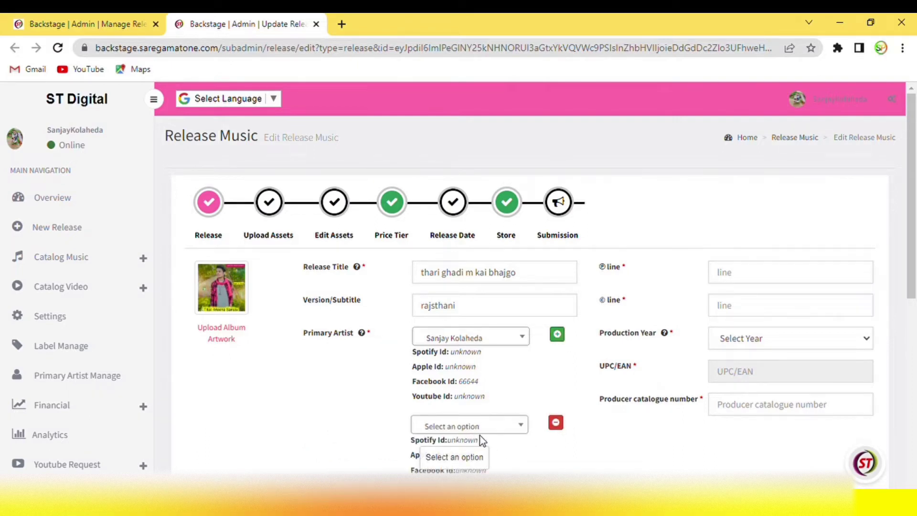
{"action": "left_click", "coordinate": [556, 427]}
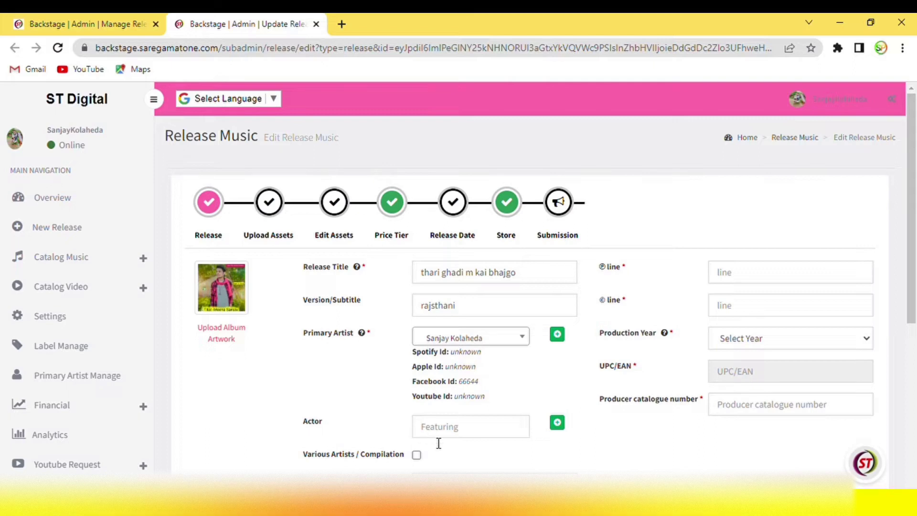
{"action": "scroll", "coordinate": [434, 439], "scroll_direction": "down", "scroll_amount": 4}
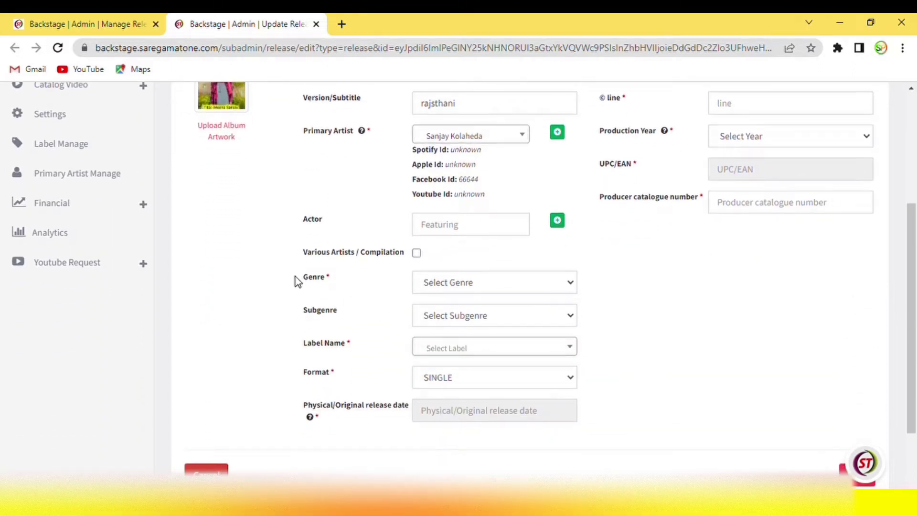
Step: Set the genre to World and the label to SM Casset Company
{"action": "left_click", "coordinate": [453, 286]}
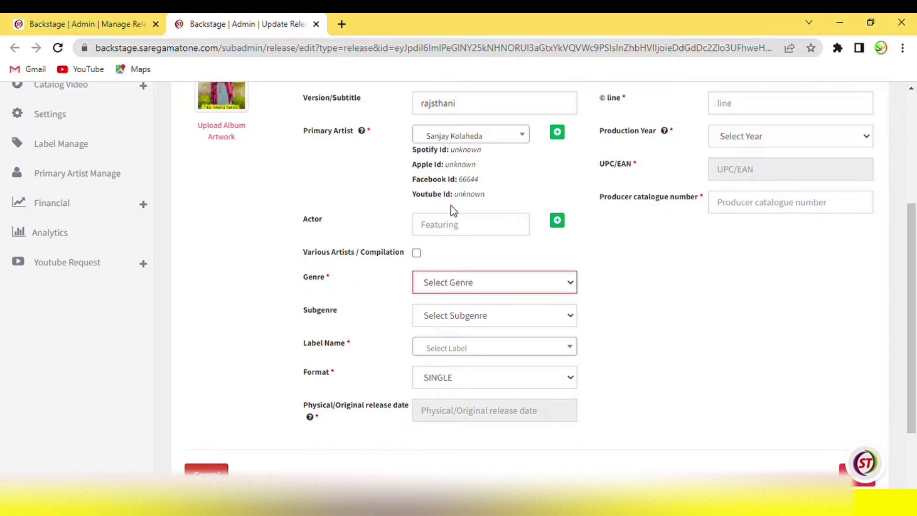
{"action": "key", "text": "w"}
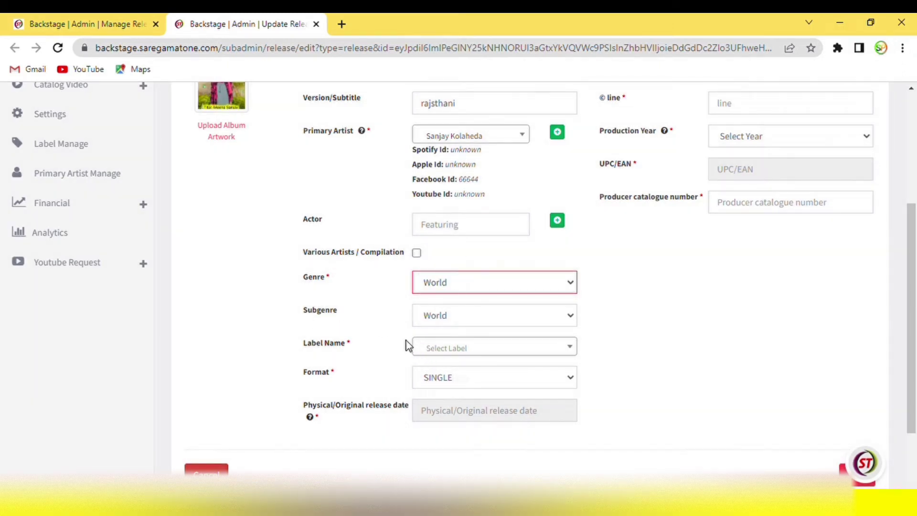
{"action": "left_click", "coordinate": [471, 353]}
{"action": "left_click", "coordinate": [493, 390]}
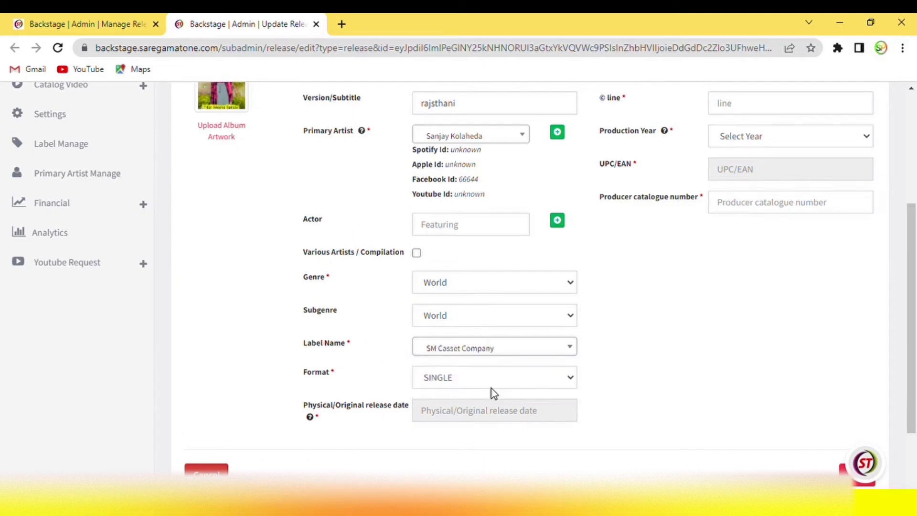
{"action": "left_click", "coordinate": [460, 352]}
{"action": "left_click", "coordinate": [462, 352]}
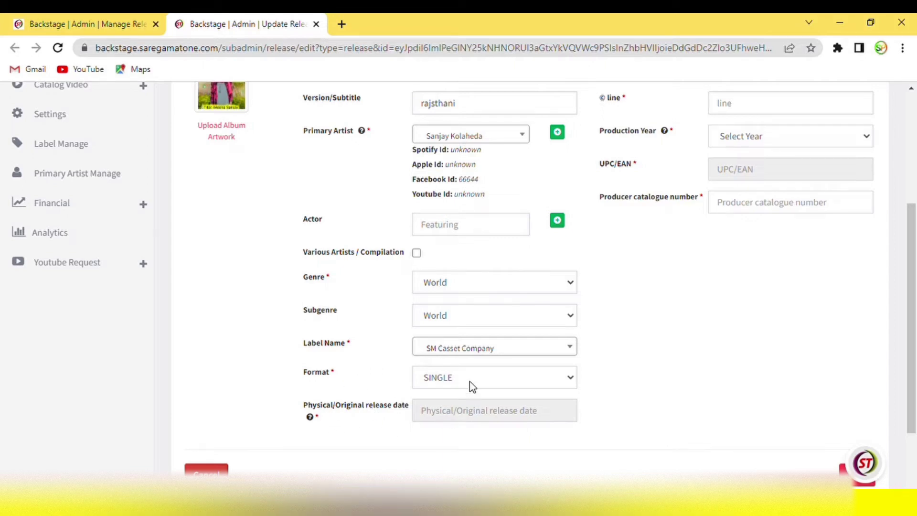
{"action": "left_click", "coordinate": [472, 378]}
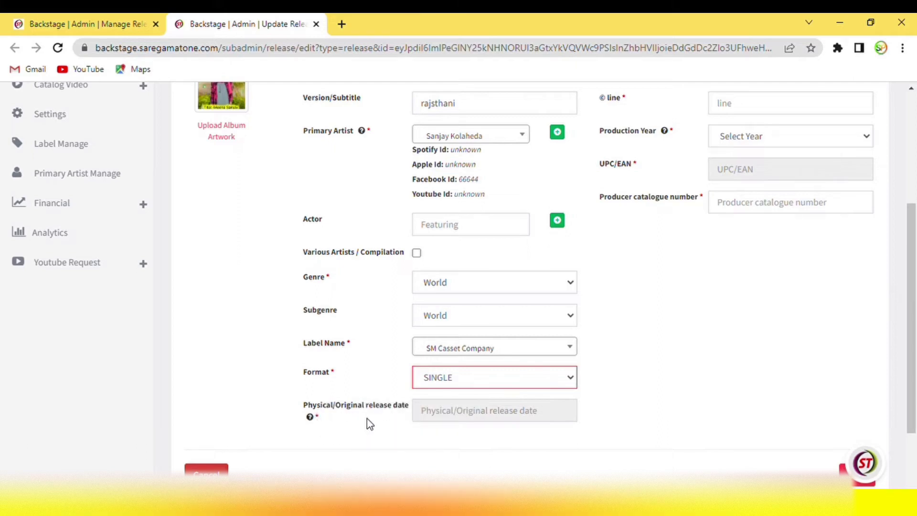
Step: Set the original release date to 14 November 2022
{"action": "left_click", "coordinate": [461, 412]}
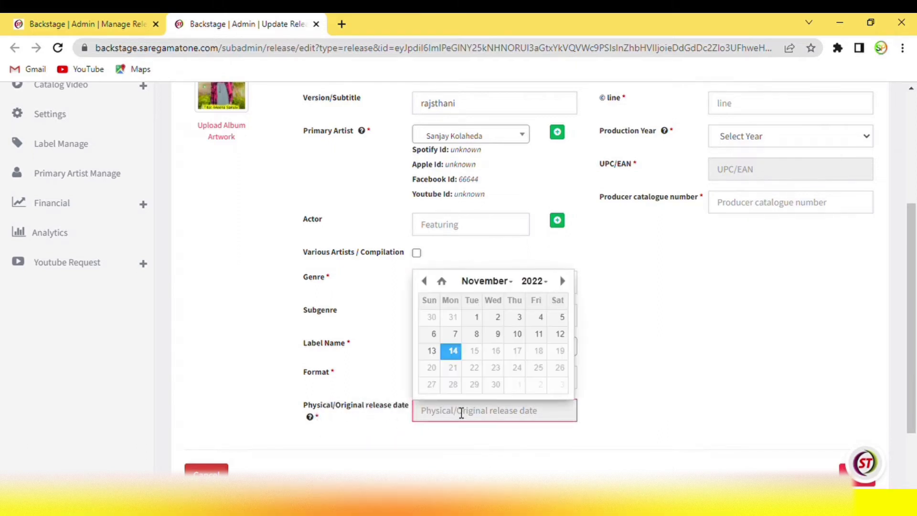
{"action": "left_click", "coordinate": [460, 353]}
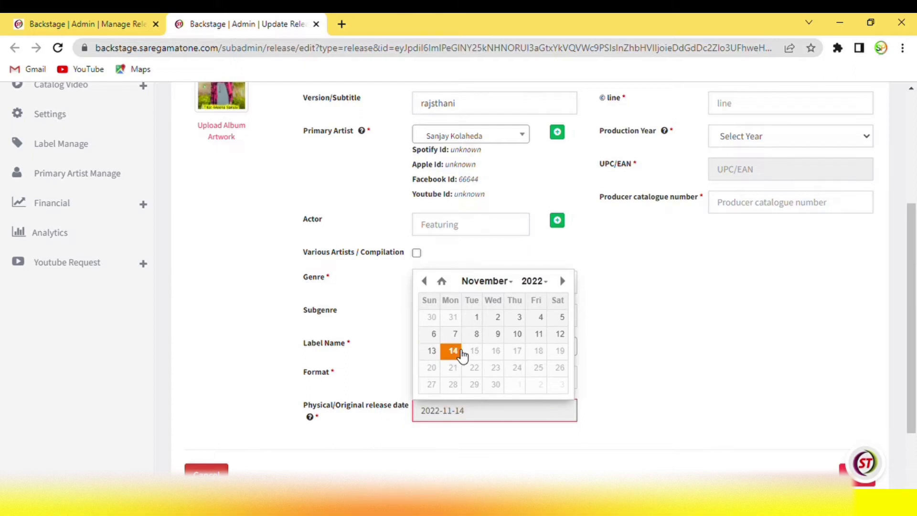
{"action": "left_click", "coordinate": [635, 306]}
{"action": "scroll", "coordinate": [633, 307], "scroll_direction": "up", "scroll_amount": 5}
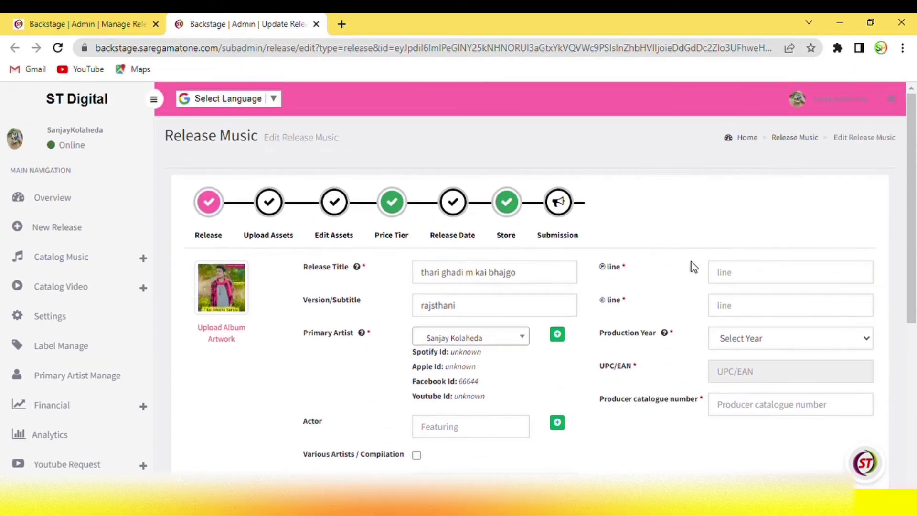
Step: Fill both the ℗ line and © line with 'Sm casset company'
{"action": "left_click", "coordinate": [754, 273]}
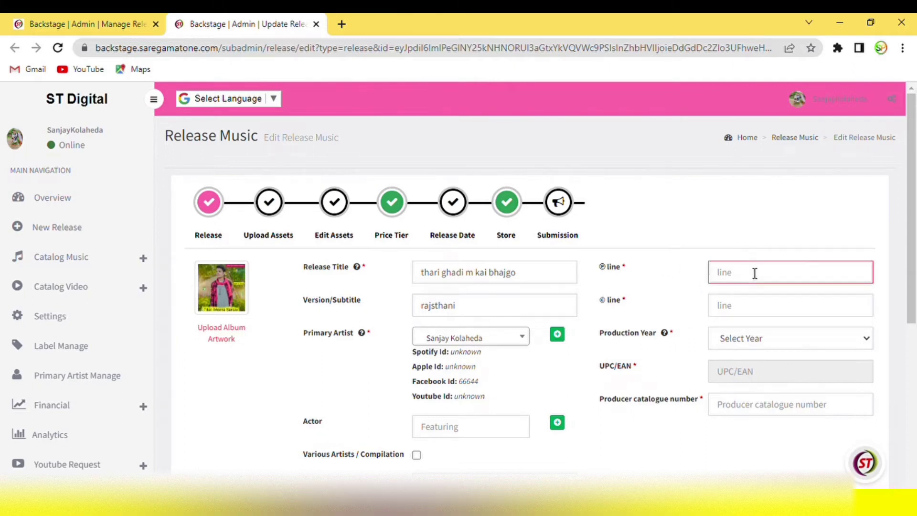
{"action": "type", "text": "sm"}
{"action": "key", "text": "BackSpace"}
{"action": "key", "text": "BackSpace"}
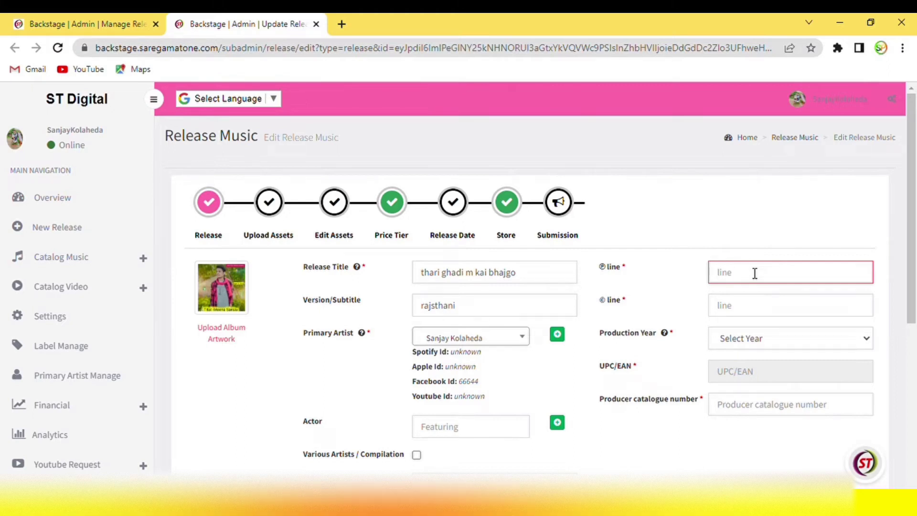
{"action": "type", "text": "Sm casse"}
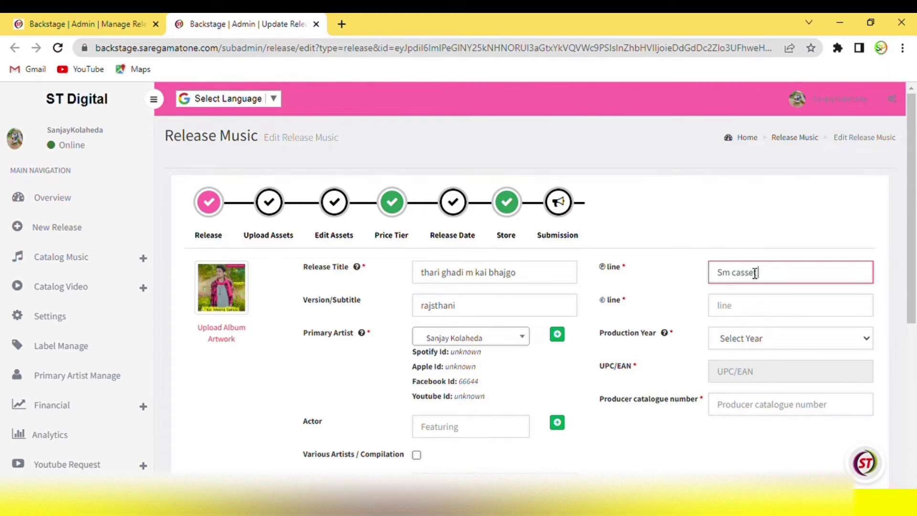
{"action": "type", "text": "t company"}
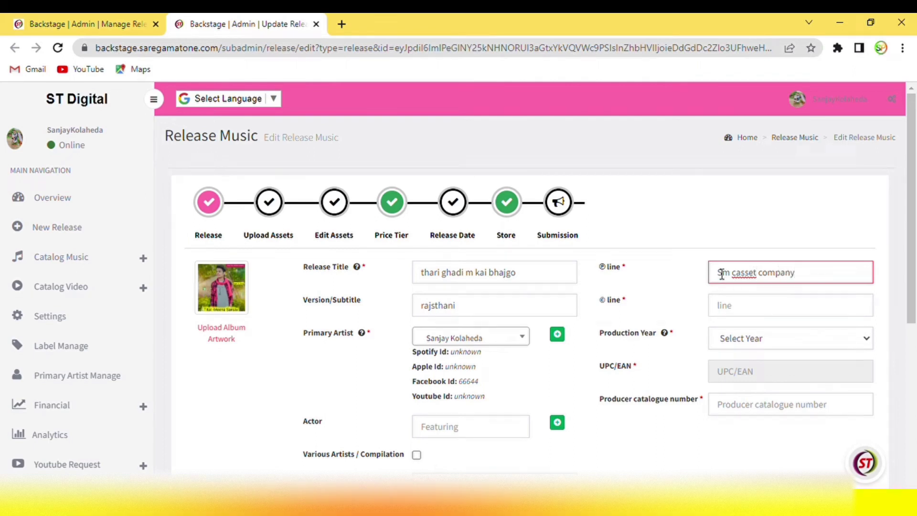
{"action": "left_click_drag", "start_coordinate": [724, 277], "coordinate": [831, 277]}
{"action": "key", "text": "ctrl+c"}
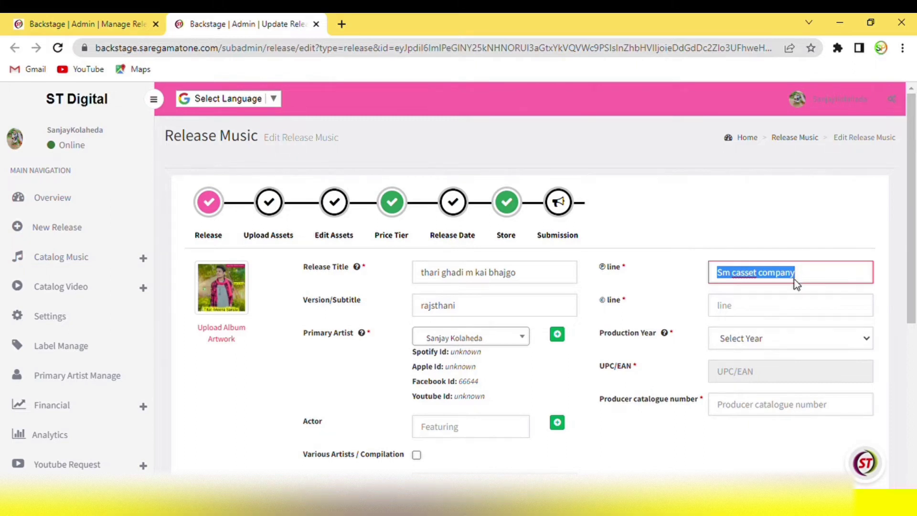
{"action": "left_click", "coordinate": [740, 311]}
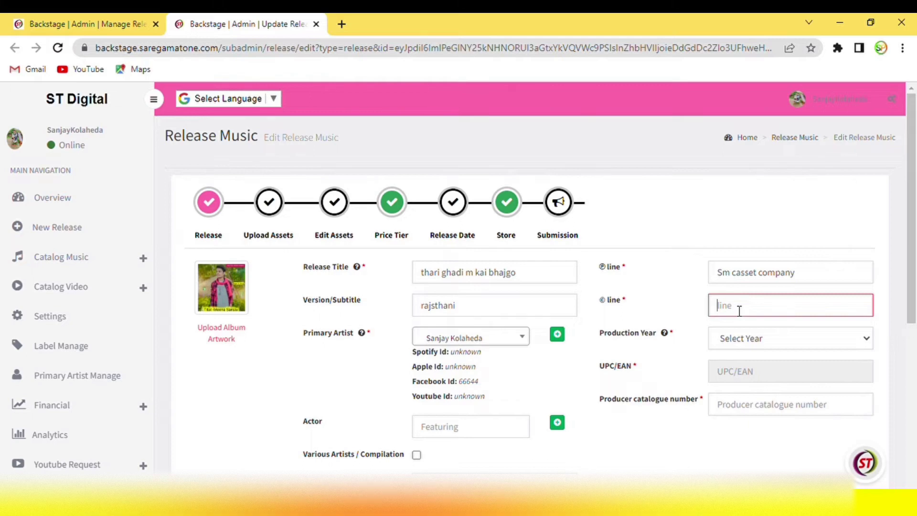
{"action": "key", "text": "ctrl+v"}
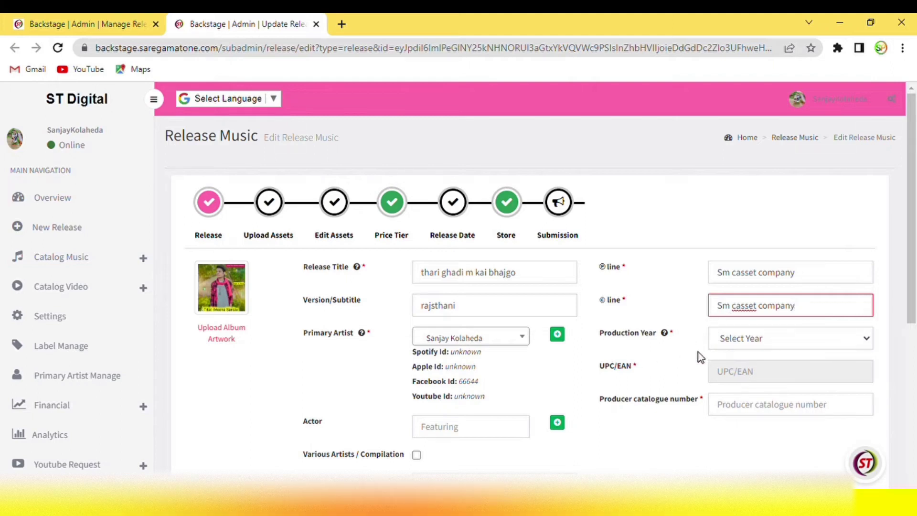
Step: Set Production Year to 2022 and the producer catalogue number to 'sk 67'
{"action": "left_click", "coordinate": [750, 342]}
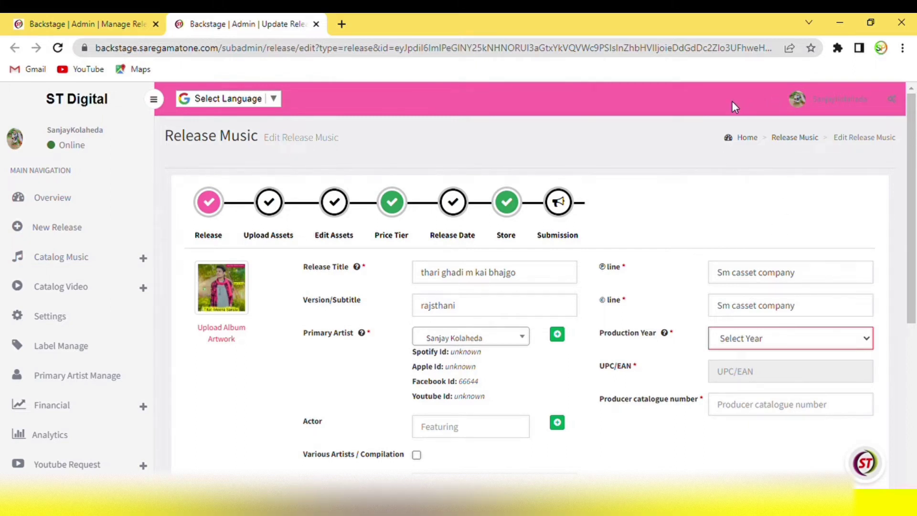
{"action": "key", "text": "Down"}
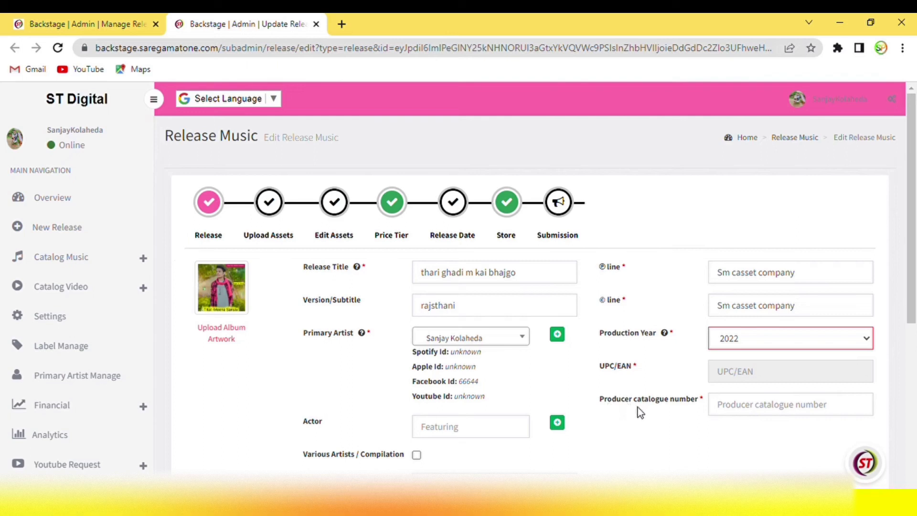
{"action": "left_click", "coordinate": [730, 406]}
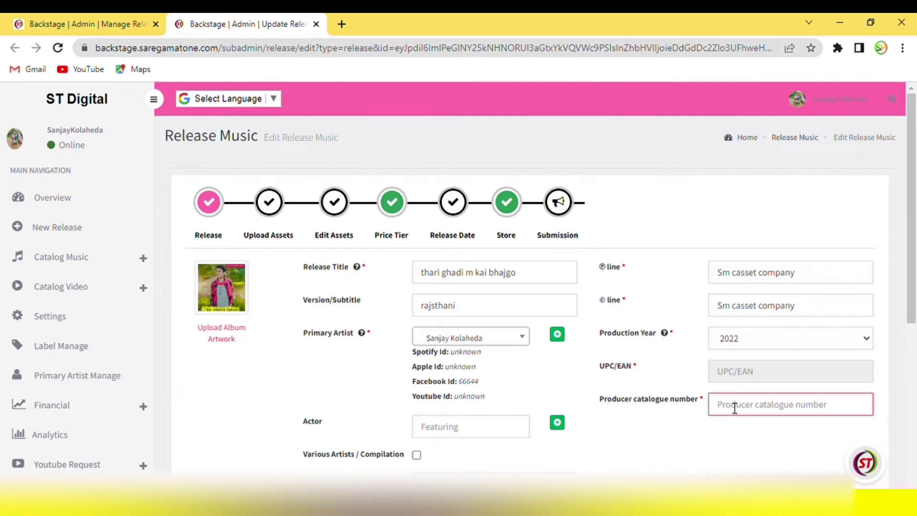
{"action": "type", "text": "sk"}
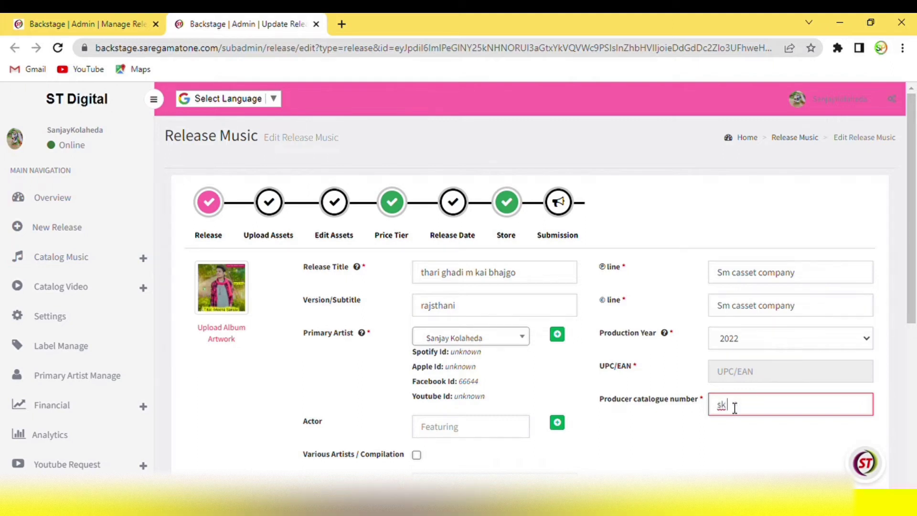
{"action": "type", "text": " 67"}
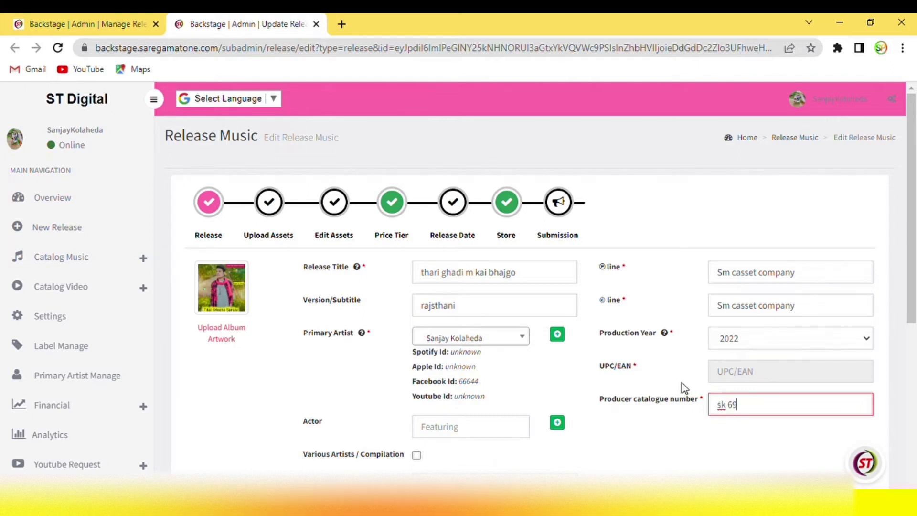
{"action": "scroll", "coordinate": [682, 383], "scroll_direction": "down", "scroll_amount": 5}
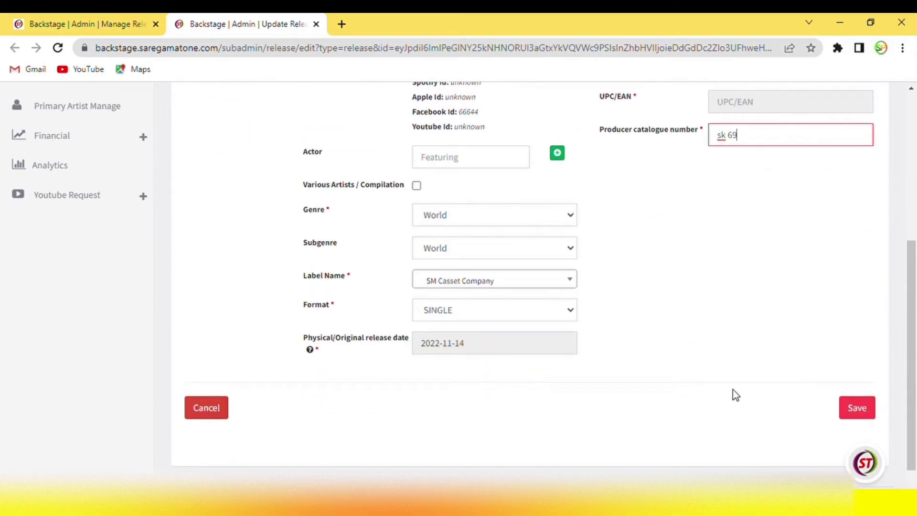
Step: Save the release form and switch to the empty Upload Assets step
{"action": "left_click", "coordinate": [876, 407]}
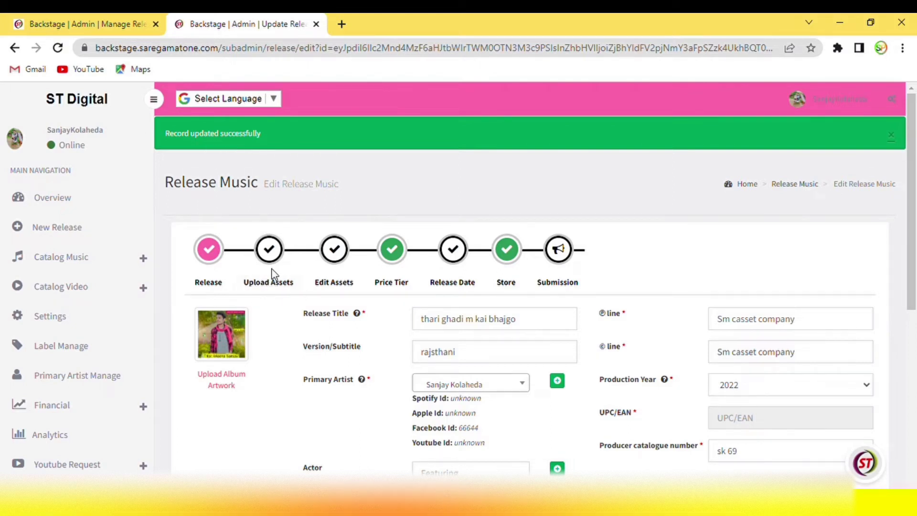
{"action": "left_click", "coordinate": [270, 284]}
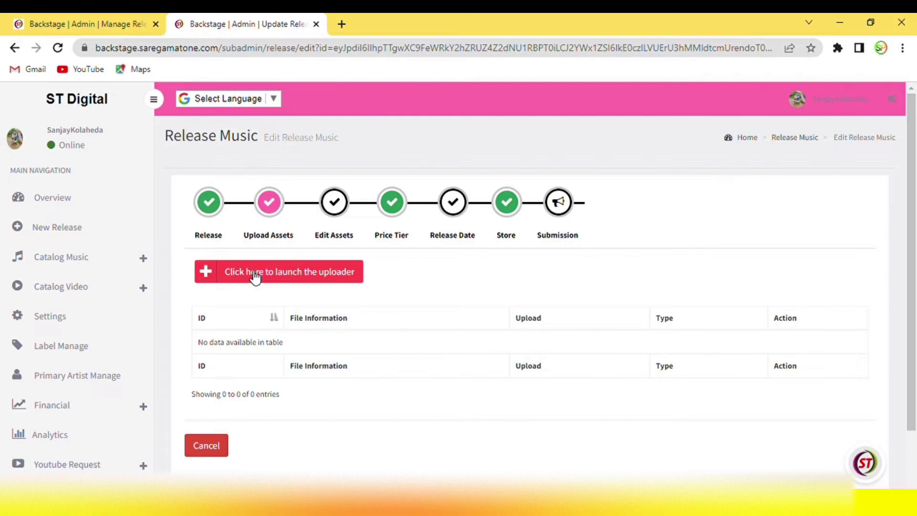
Step: Launch the uploader and queue thari_ghadi_m_Kai_bhajgo[1].flac (53284088 bytes) for upload
{"action": "left_click", "coordinate": [254, 276]}
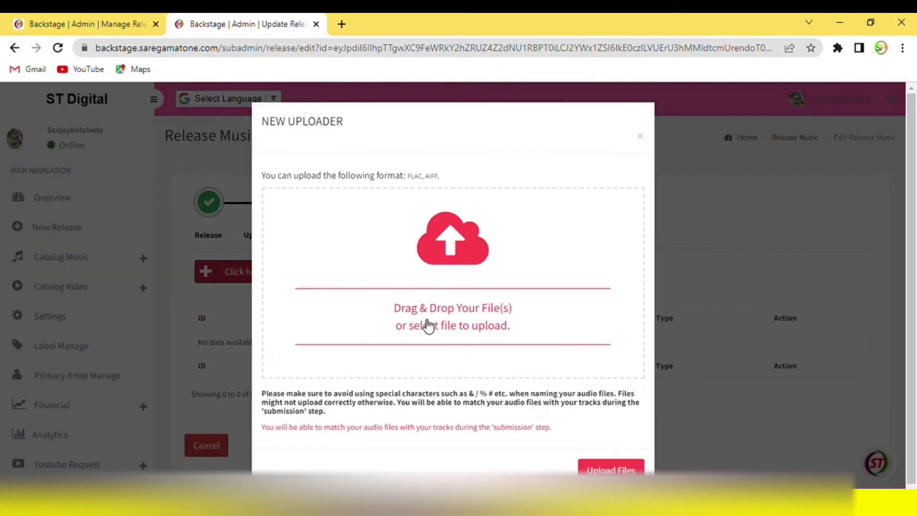
{"action": "left_click", "coordinate": [460, 323]}
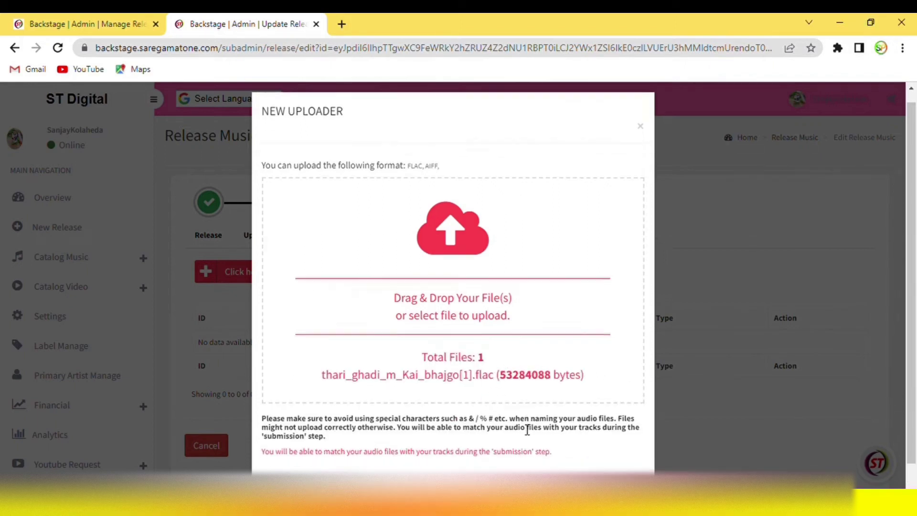
{"action": "scroll", "coordinate": [527, 430], "scroll_direction": "down", "scroll_amount": 1}
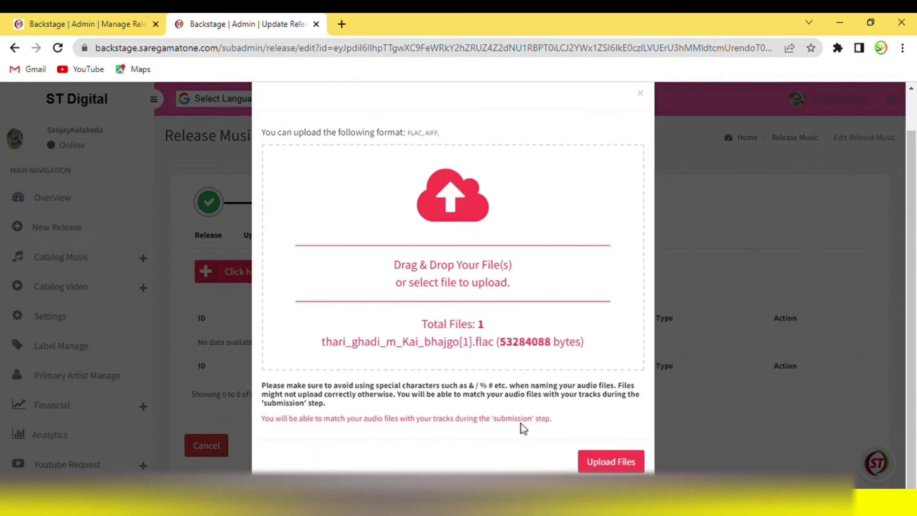
Step: Upload the queued Thari_Ghadi_M_Kai_Bhajgo FLAC file to the release's assets
{"action": "left_click", "coordinate": [613, 462]}
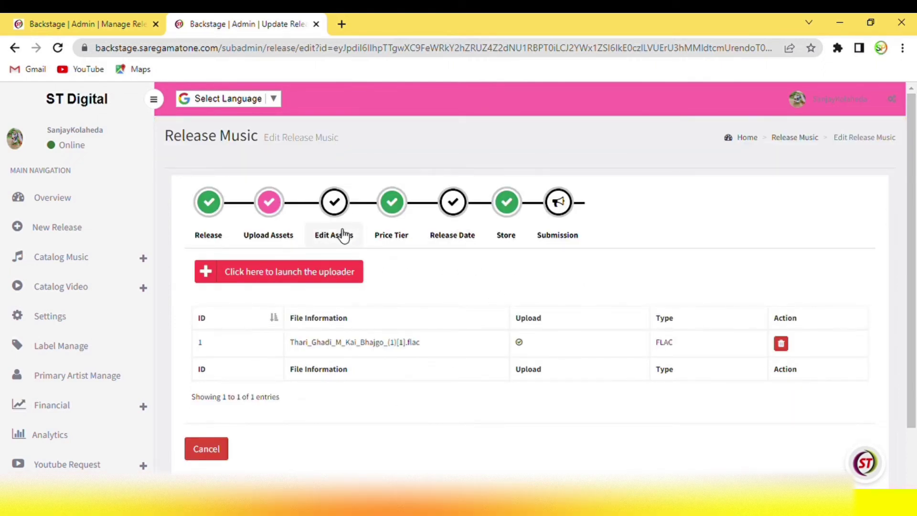
{"action": "scroll", "coordinate": [527, 363], "scroll_direction": "down", "scroll_amount": 2}
{"action": "scroll", "coordinate": [529, 363], "scroll_direction": "up", "scroll_amount": 1}
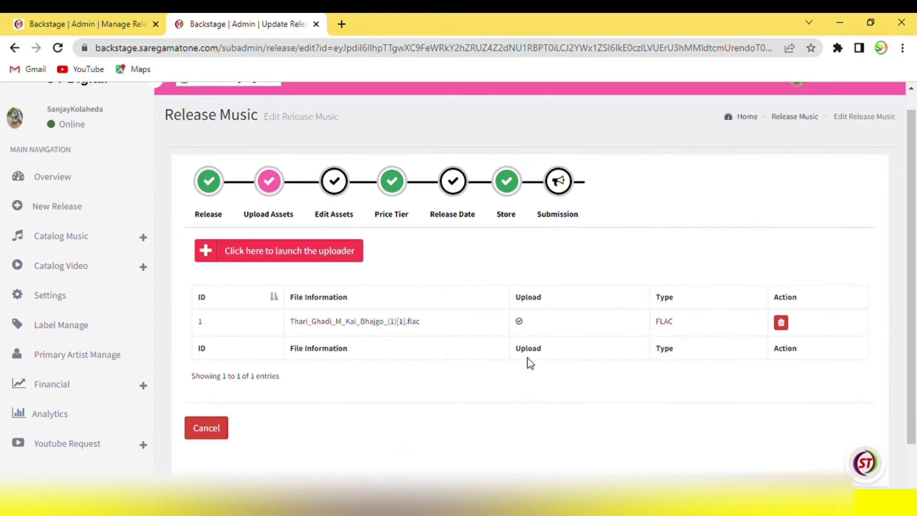
{"action": "scroll", "coordinate": [530, 363], "scroll_direction": "up", "scroll_amount": 1}
Step: On Edit Assets, add a track to open its metadata form prefilled with subtitle 'rajsthani'
{"action": "left_click", "coordinate": [338, 233]}
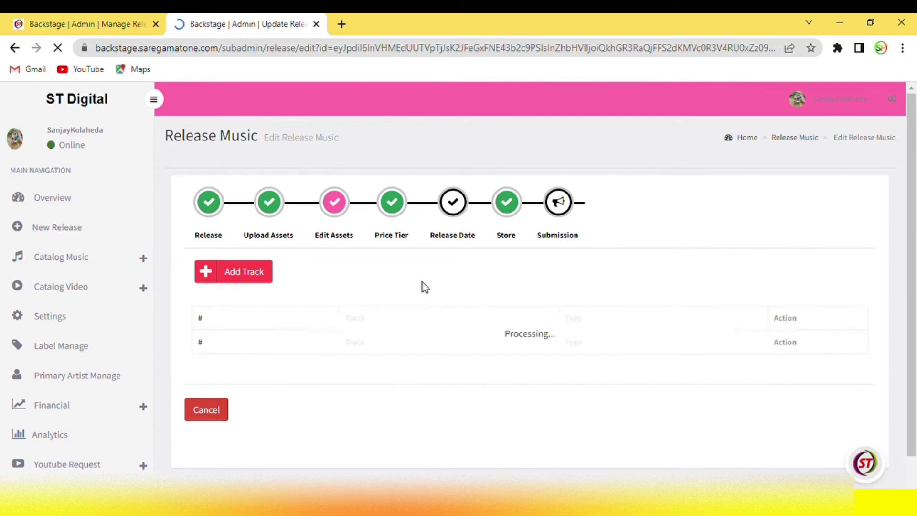
{"action": "left_click", "coordinate": [259, 272]}
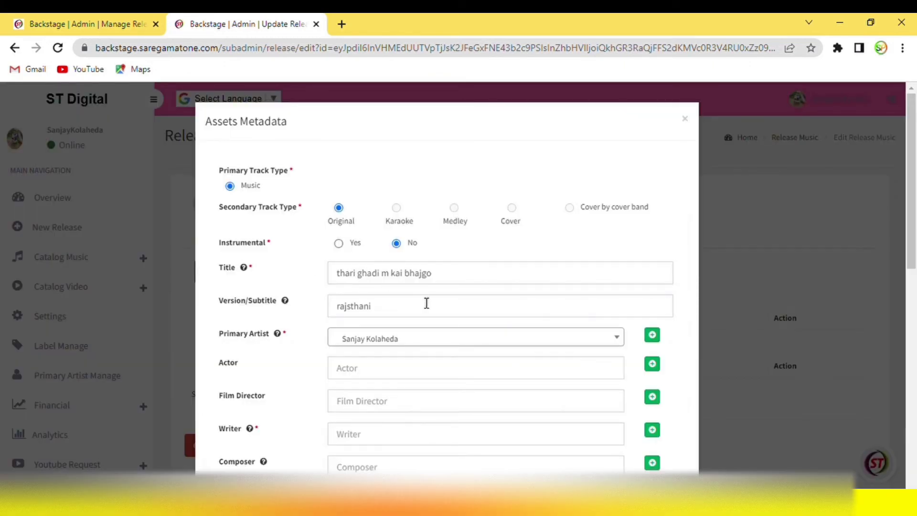
{"action": "scroll", "coordinate": [439, 301], "scroll_direction": "down", "scroll_amount": 4}
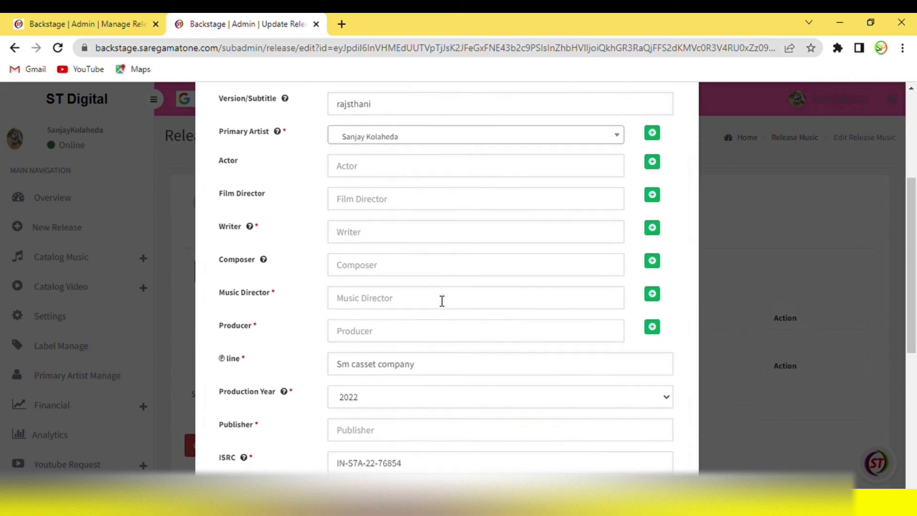
{"action": "scroll", "coordinate": [243, 162], "scroll_direction": "up", "scroll_amount": 4}
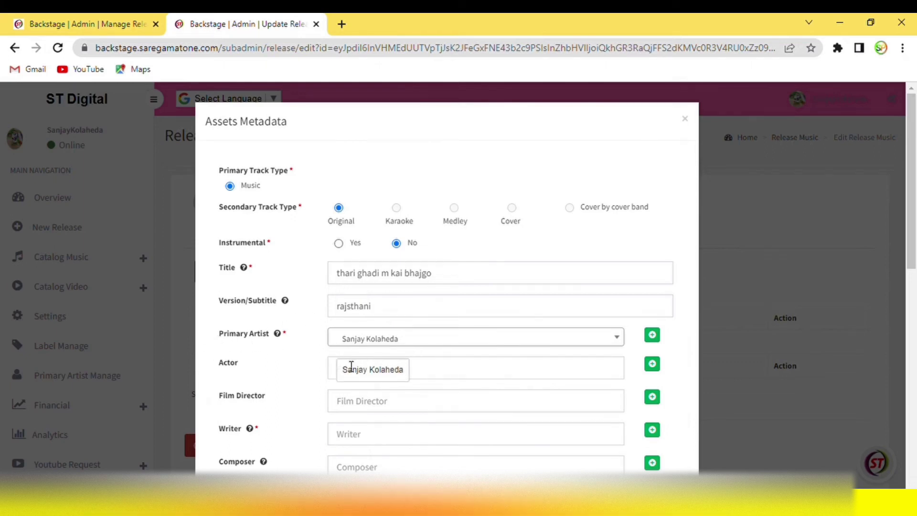
{"action": "scroll", "coordinate": [336, 371], "scroll_direction": "down", "scroll_amount": 1}
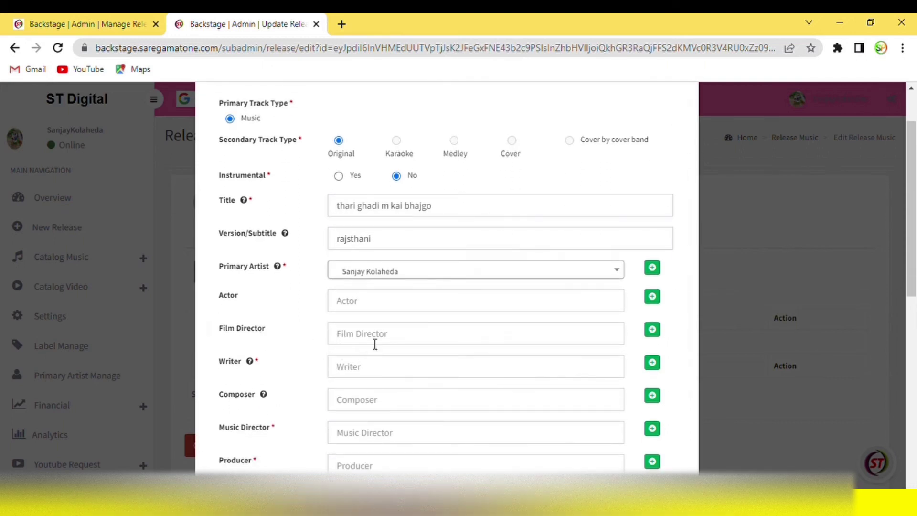
Step: Enter the writer's name and reuse it for the Composer and Music Director credits
{"action": "left_click", "coordinate": [345, 373]}
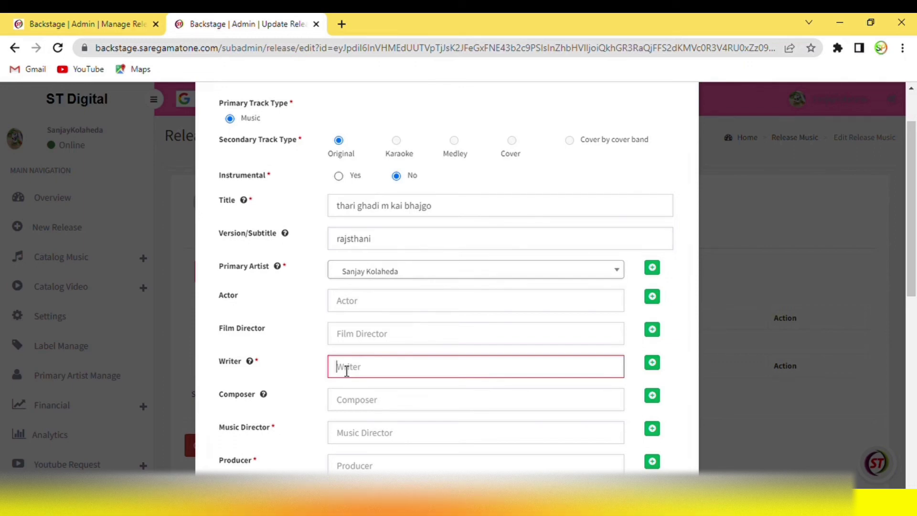
{"action": "type", "text": "sa"}
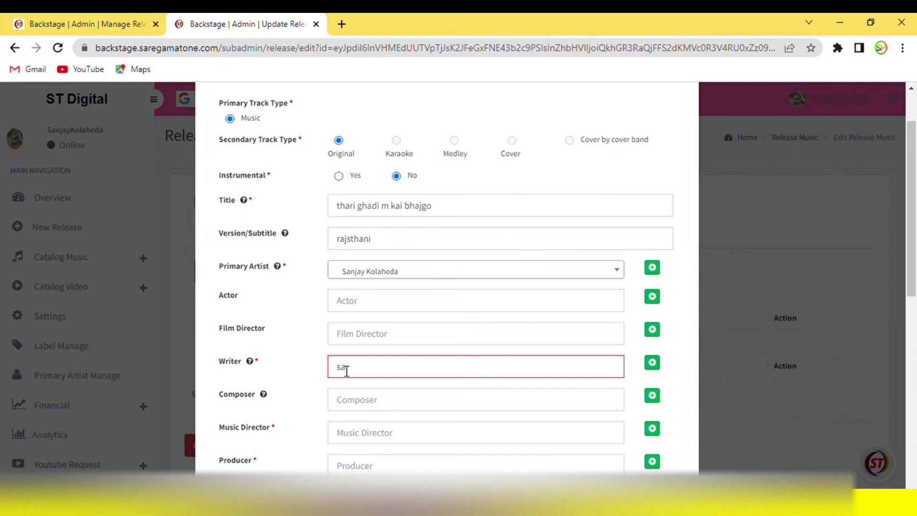
{"action": "type", "text": "njay meena"}
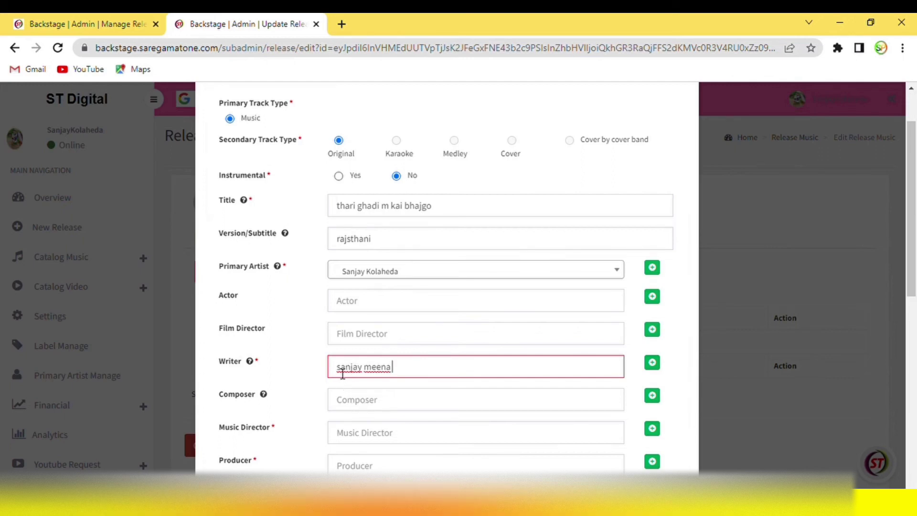
{"action": "left_click_drag", "start_coordinate": [343, 374], "coordinate": [440, 370]}
{"action": "key", "text": "ctrl+c"}
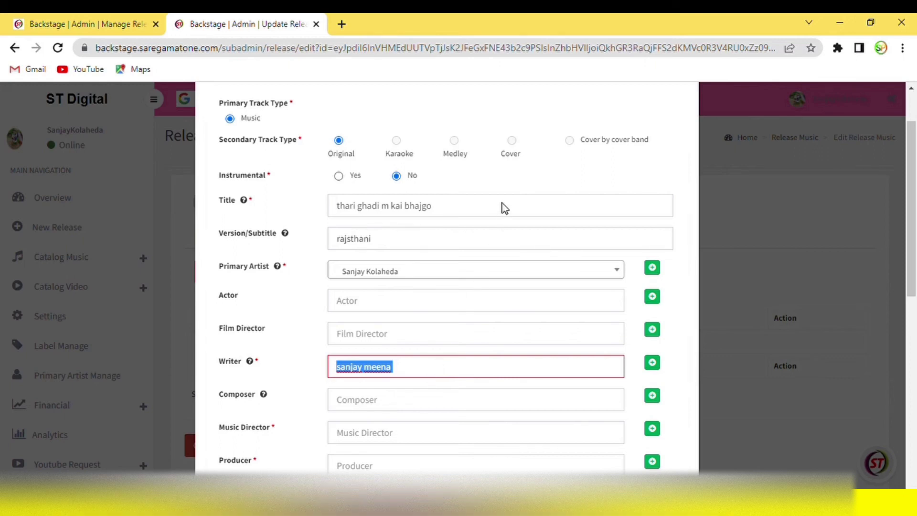
{"action": "left_click", "coordinate": [424, 409]}
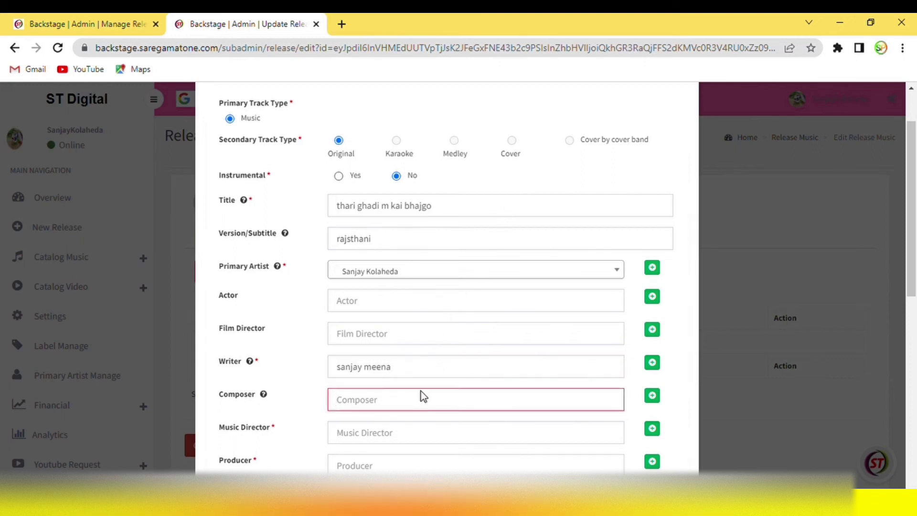
{"action": "key", "text": "ctrl+v"}
{"action": "left_click", "coordinate": [415, 439]}
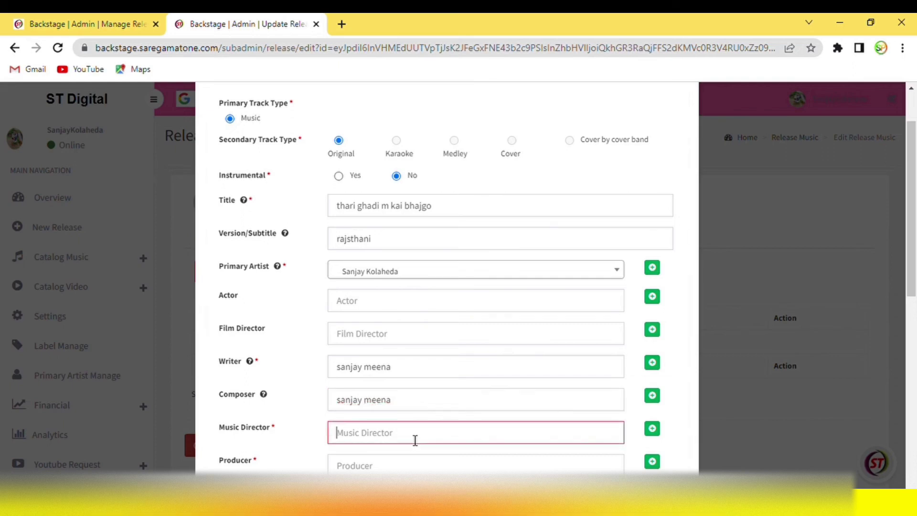
{"action": "key", "text": "ctrl+v"}
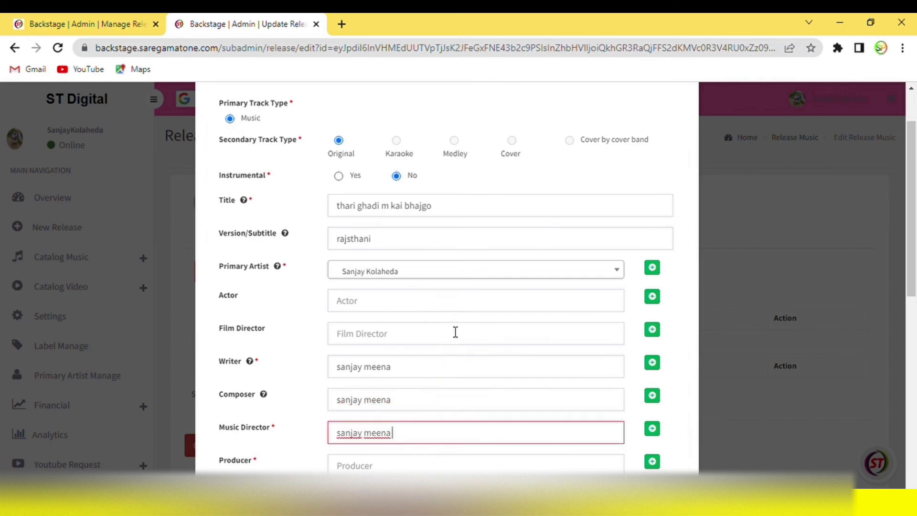
{"action": "scroll", "coordinate": [436, 354], "scroll_direction": "down", "scroll_amount": 3}
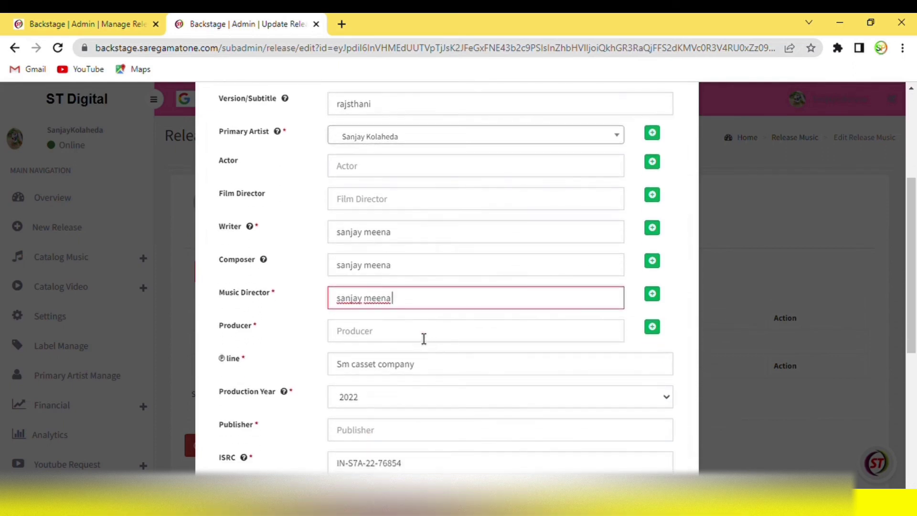
Step: Enter the producer's name and reuse it as the Publisher
{"action": "left_click", "coordinate": [416, 338]}
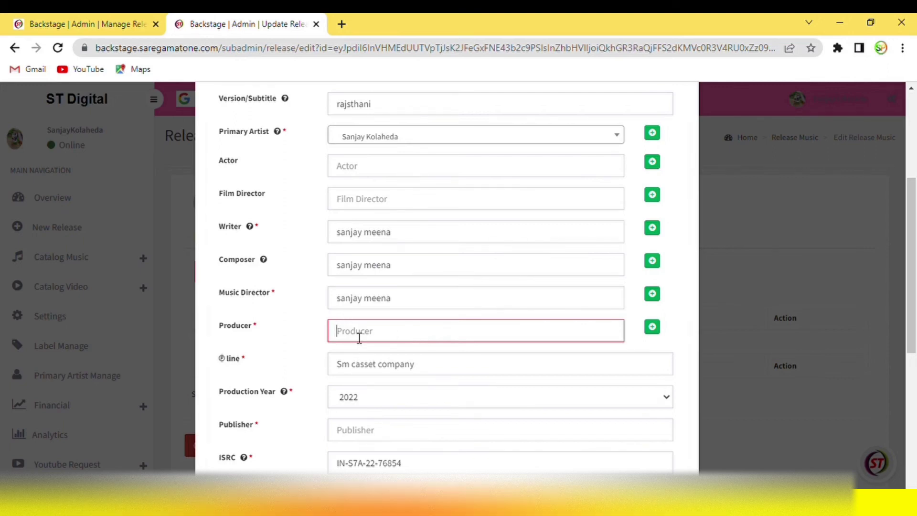
{"action": "type", "text": "sa"}
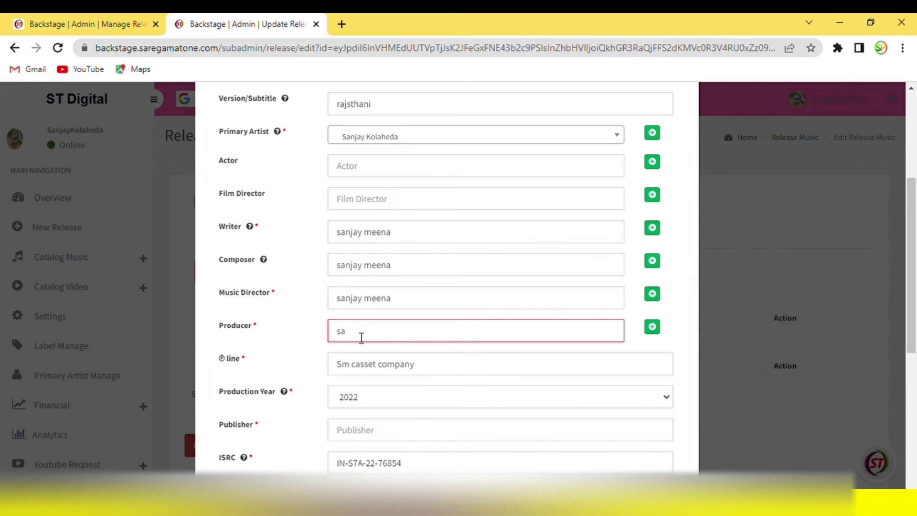
{"action": "type", "text": "njay kolaheda"}
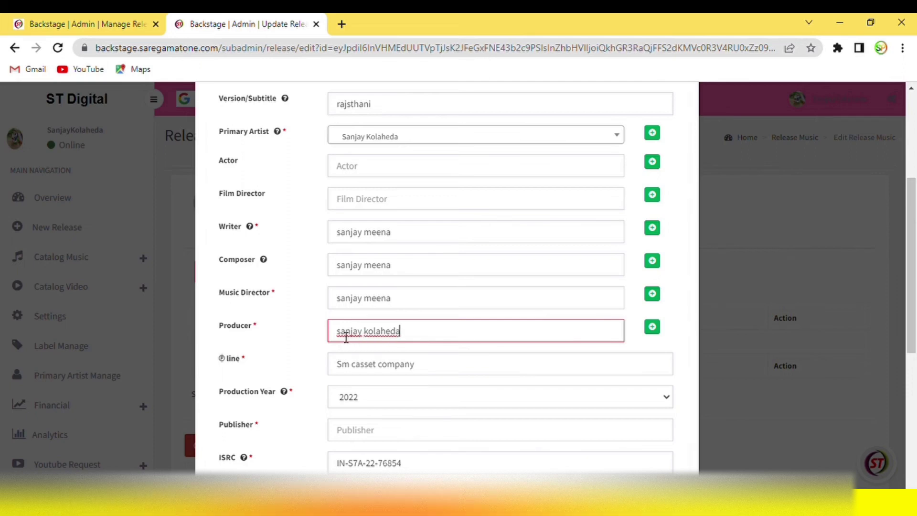
{"action": "left_click_drag", "start_coordinate": [345, 337], "coordinate": [407, 338]}
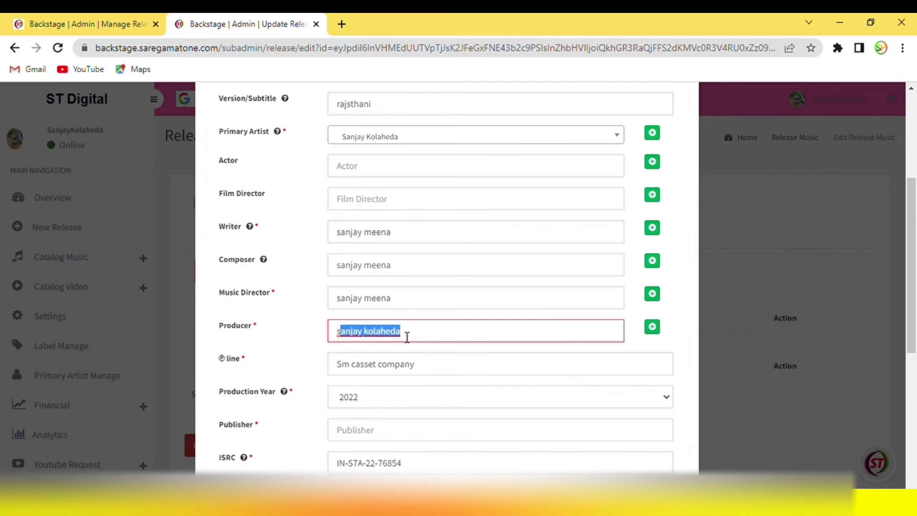
{"action": "left_click", "coordinate": [340, 338]}
{"action": "left_click_drag", "start_coordinate": [338, 338], "coordinate": [452, 336]}
{"action": "key", "text": "ctrl+c"}
{"action": "scroll", "coordinate": [412, 378], "scroll_direction": "down", "scroll_amount": 1}
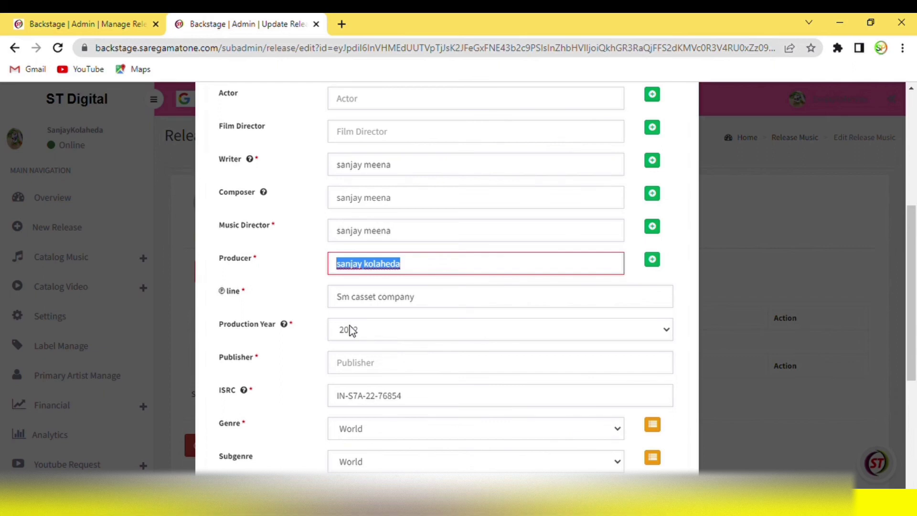
{"action": "scroll", "coordinate": [349, 329], "scroll_direction": "down", "scroll_amount": 1}
{"action": "left_click", "coordinate": [370, 295]}
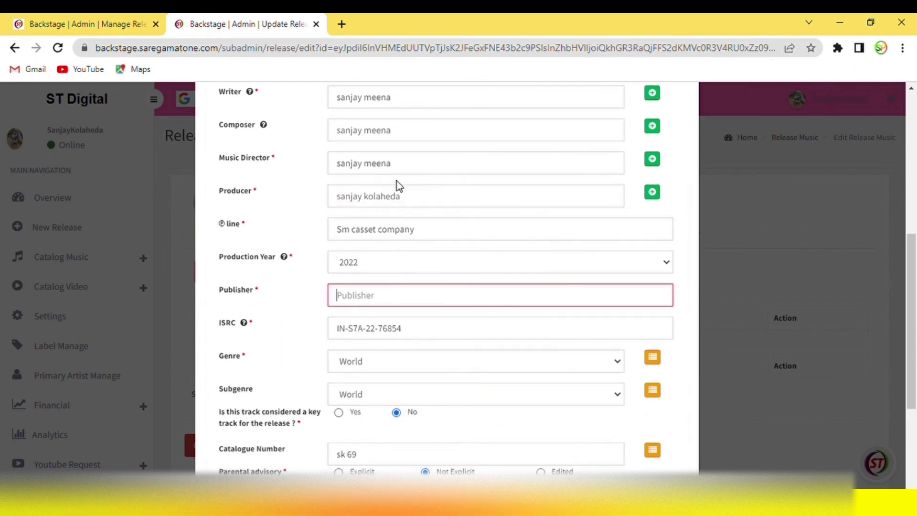
{"action": "key", "text": "ctrl+v"}
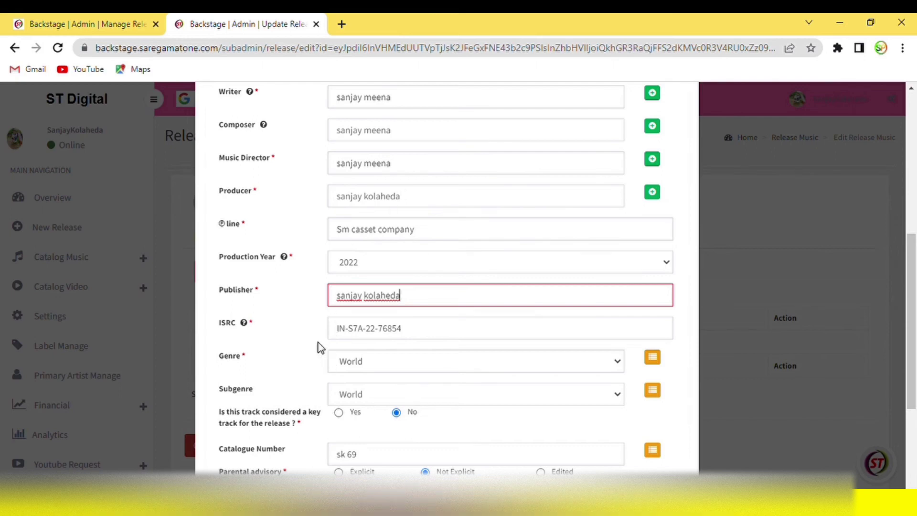
Step: Set the Track Language to Rajasthani and save the track metadata
{"action": "scroll", "coordinate": [318, 342], "scroll_direction": "down", "scroll_amount": 3}
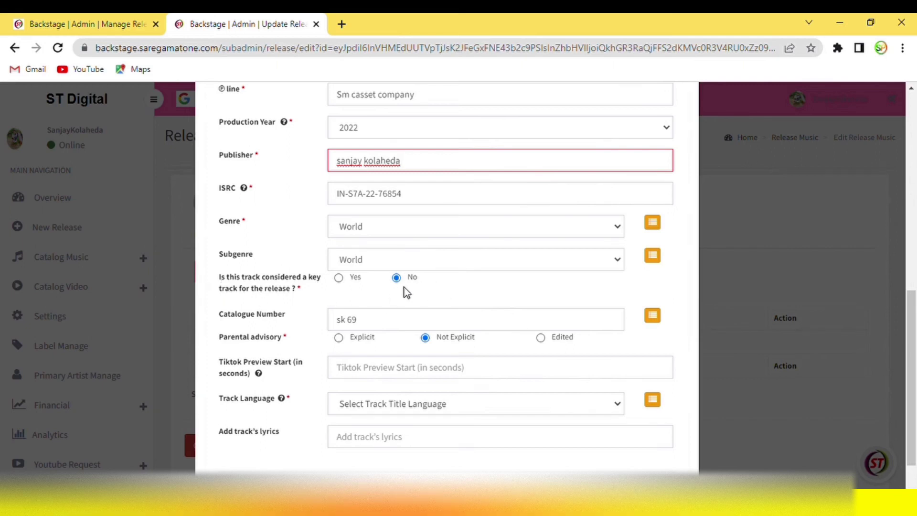
{"action": "scroll", "coordinate": [357, 332], "scroll_direction": "down", "scroll_amount": 2}
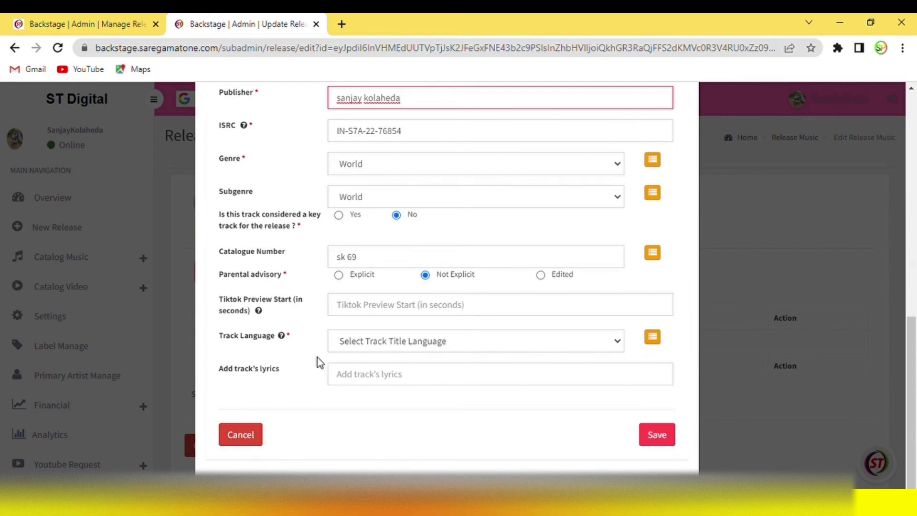
{"action": "left_click", "coordinate": [371, 342]}
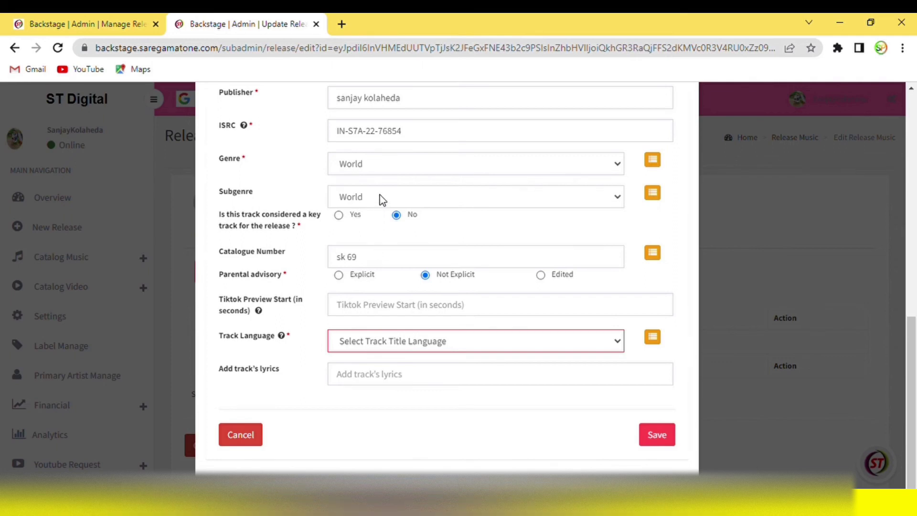
{"action": "key", "text": "r"}
{"action": "left_click", "coordinate": [657, 436]}
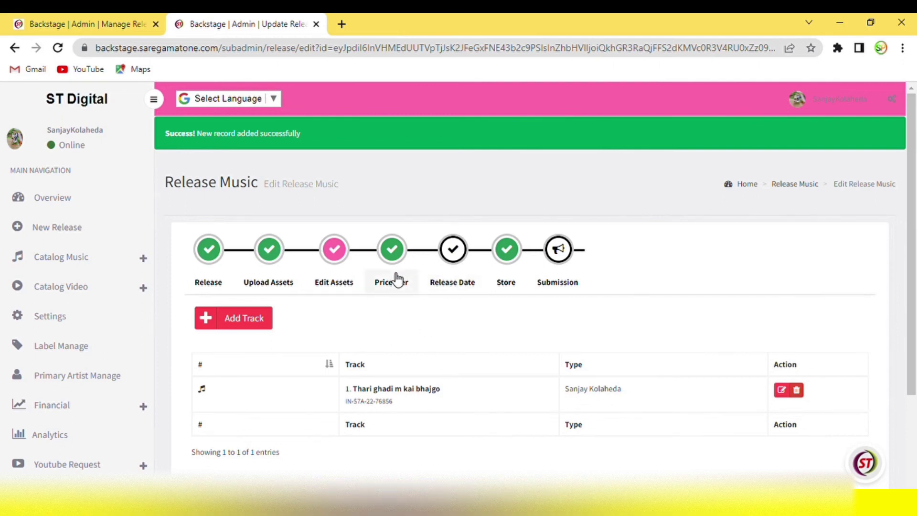
Step: Set the main release date to 14 November 2022, then go to the Store step
{"action": "left_click", "coordinate": [464, 284]}
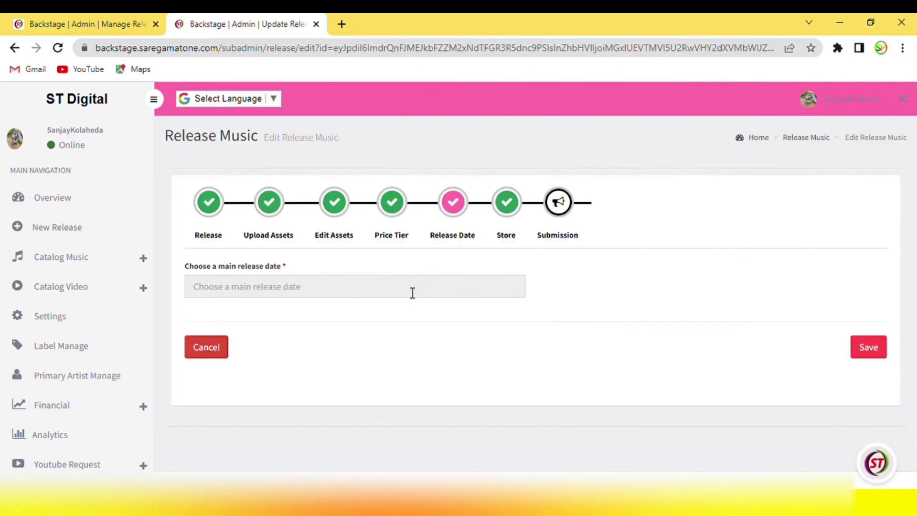
{"action": "left_click", "coordinate": [412, 292]}
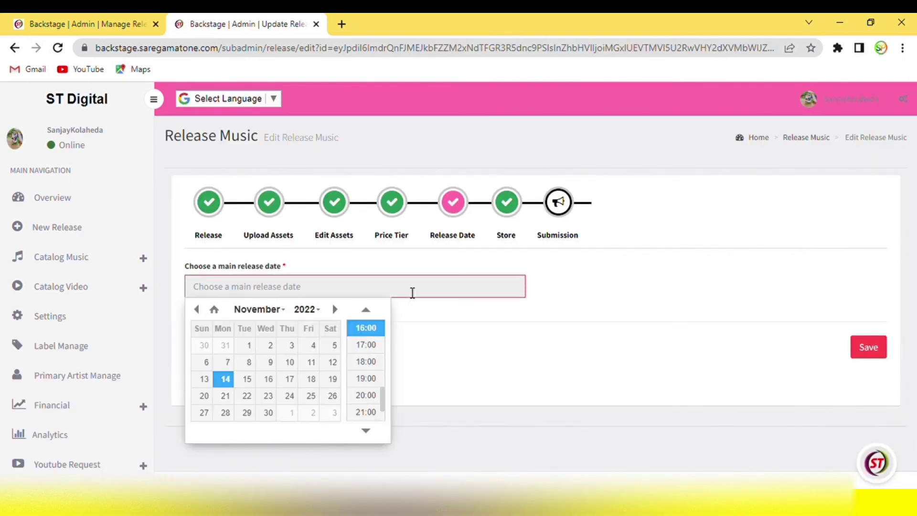
{"action": "left_click", "coordinate": [225, 381]}
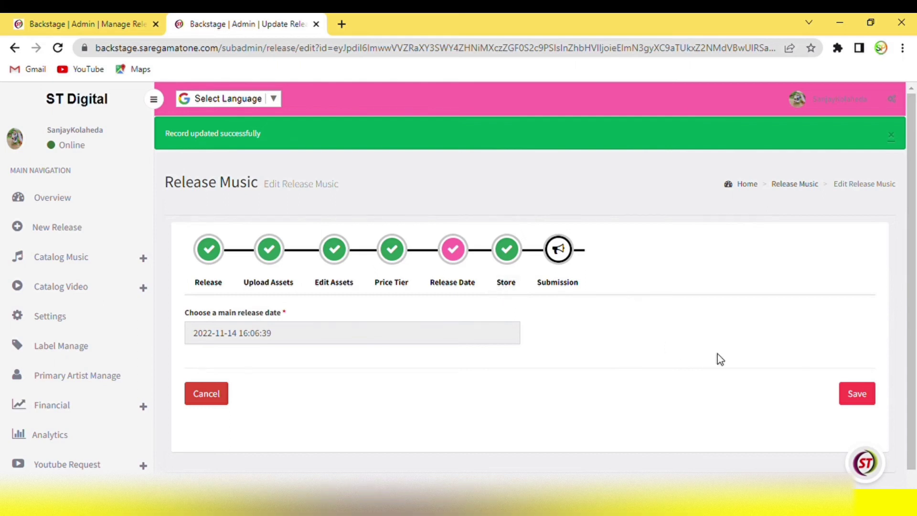
{"action": "left_click", "coordinate": [504, 287]}
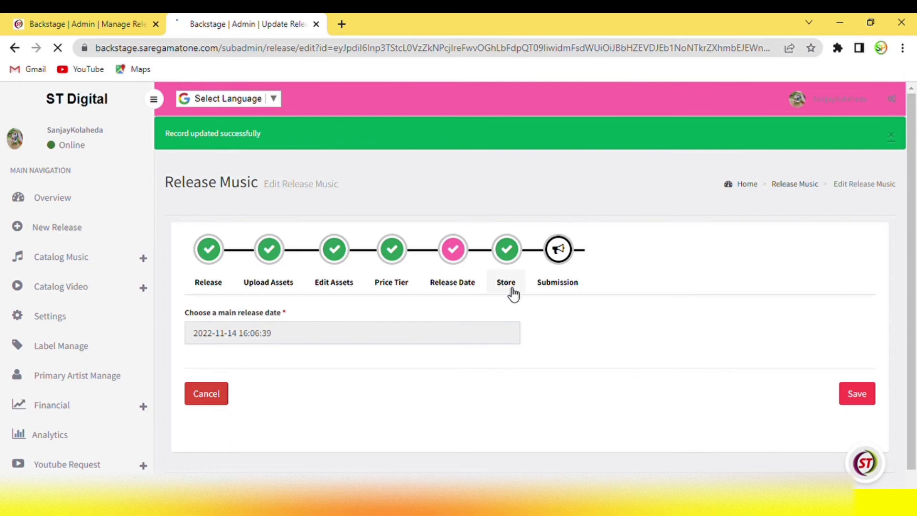
Step: Select all stores, untick YouTube Content ID, and save the store selection
{"action": "scroll", "coordinate": [543, 257], "scroll_direction": "down", "scroll_amount": 3}
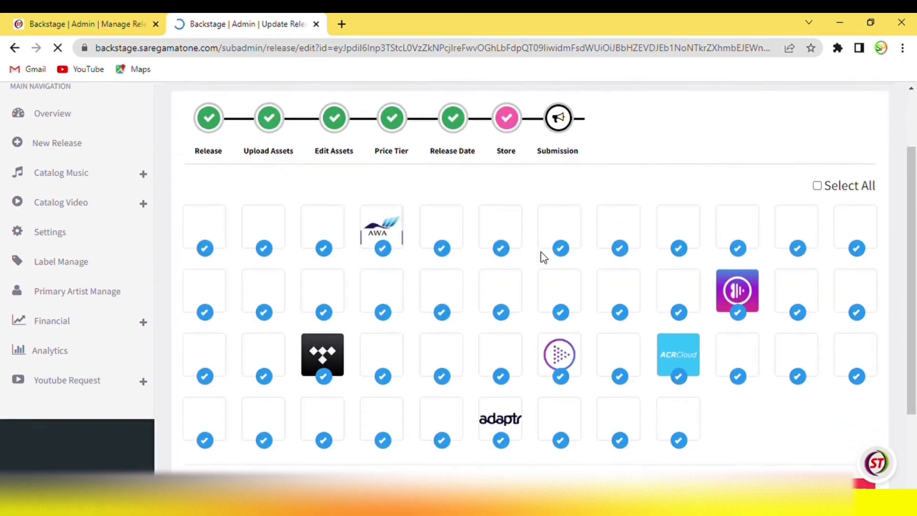
{"action": "scroll", "coordinate": [543, 256], "scroll_direction": "down", "scroll_amount": 2}
{"action": "scroll", "coordinate": [516, 297], "scroll_direction": "up", "scroll_amount": 3}
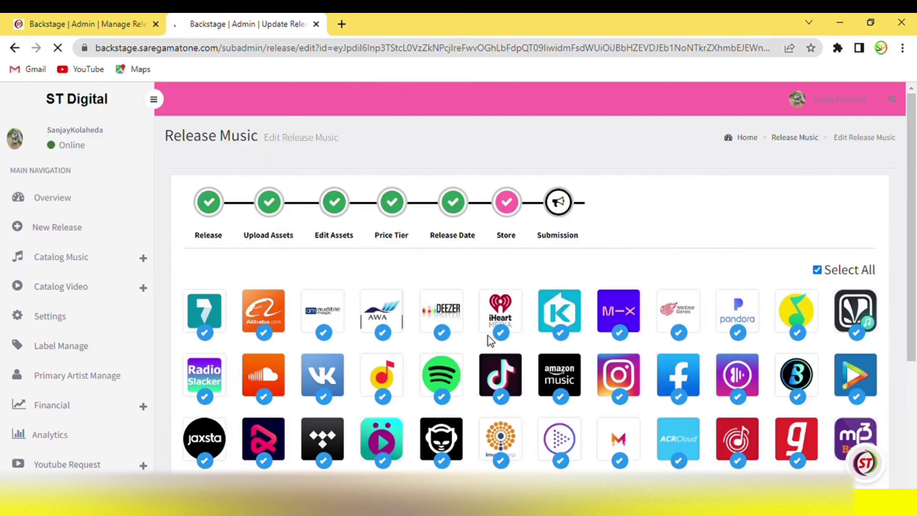
{"action": "scroll", "coordinate": [489, 336], "scroll_direction": "down", "scroll_amount": 3}
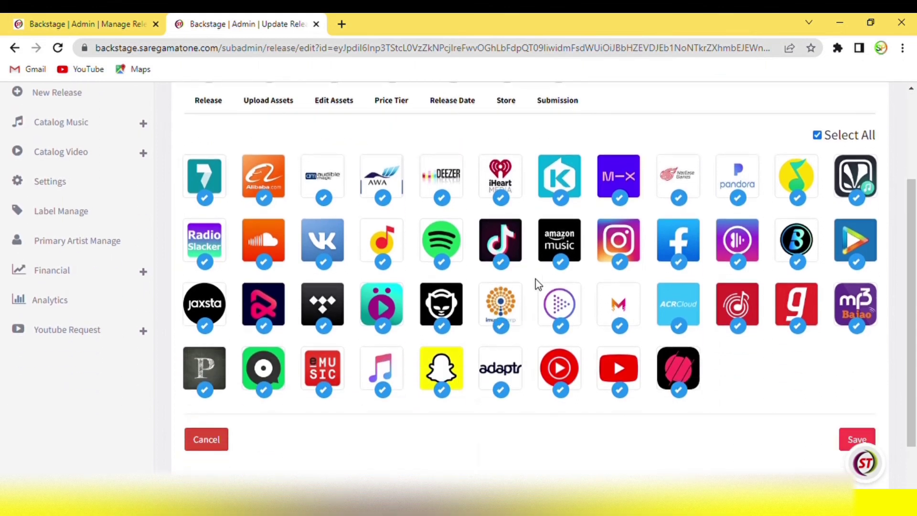
{"action": "scroll", "coordinate": [535, 279], "scroll_direction": "down", "scroll_amount": 2}
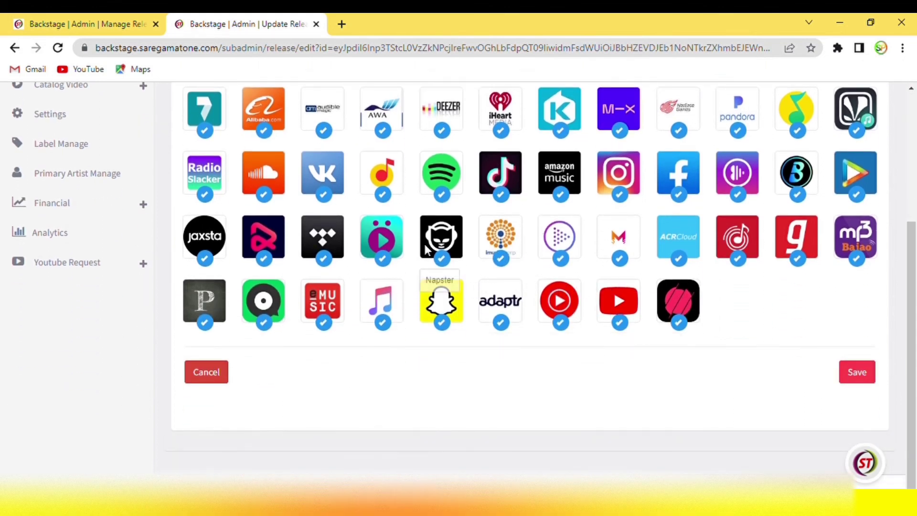
{"action": "left_click", "coordinate": [445, 258]}
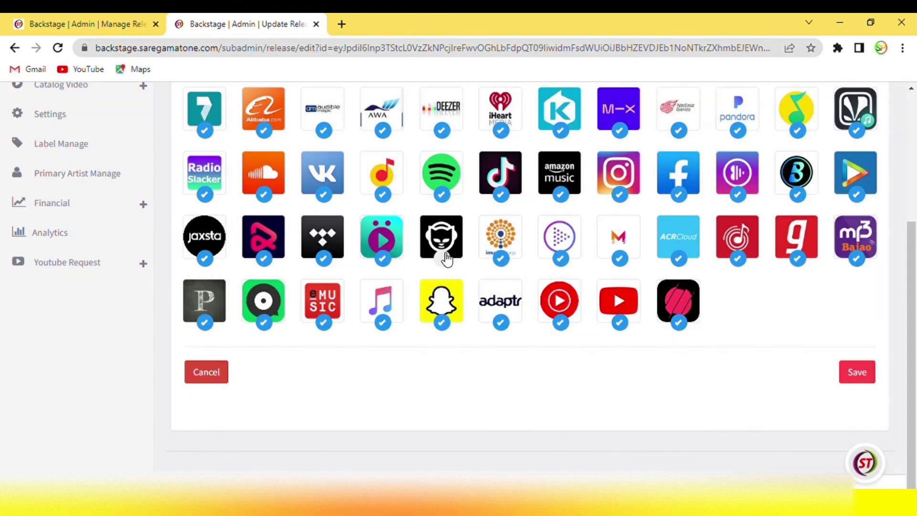
{"action": "scroll", "coordinate": [444, 255], "scroll_direction": "up", "scroll_amount": 5}
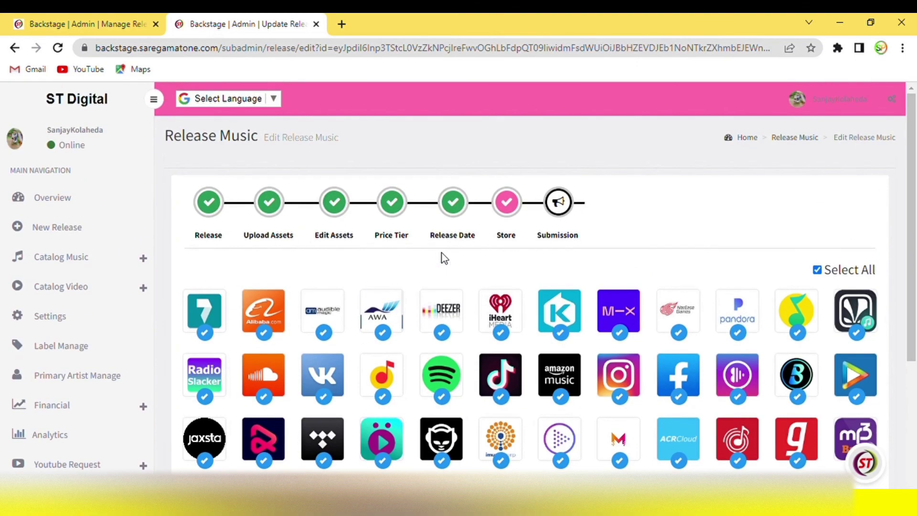
{"action": "scroll", "coordinate": [441, 253], "scroll_direction": "down", "scroll_amount": 5}
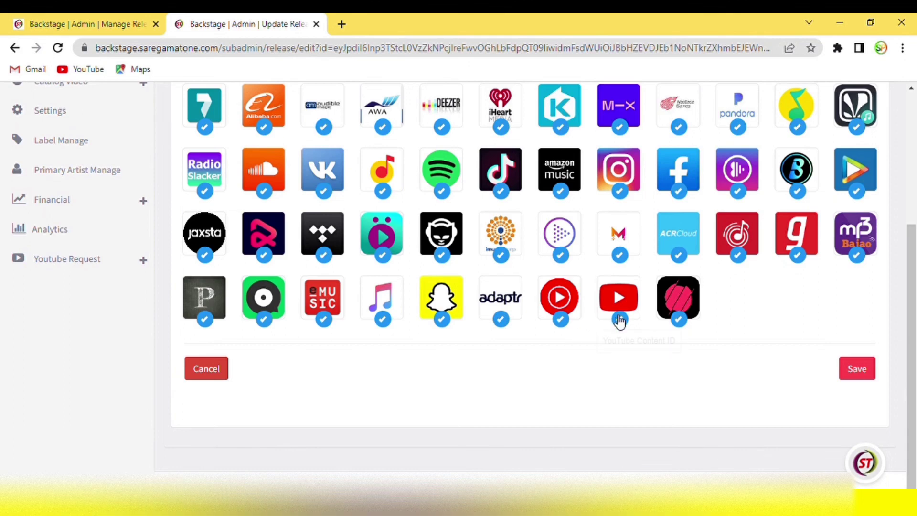
{"action": "left_click", "coordinate": [620, 320]}
{"action": "left_click", "coordinate": [868, 370]}
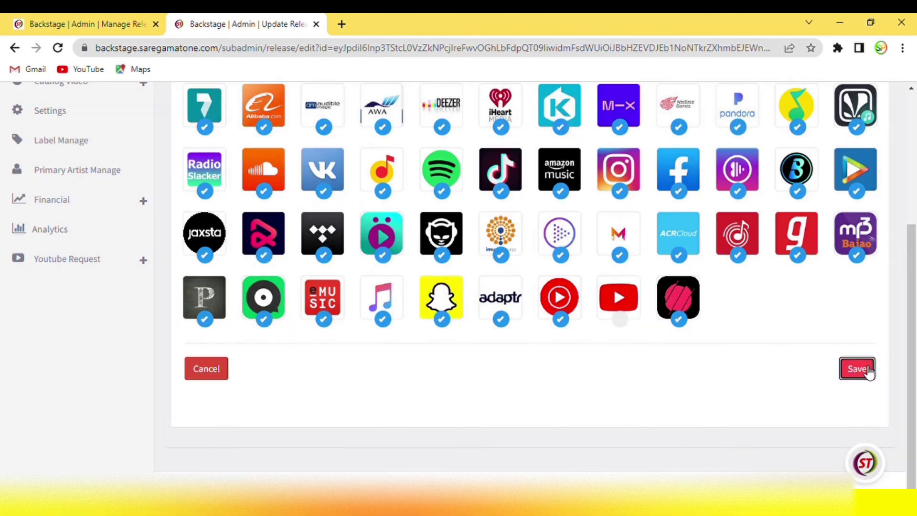
{"action": "scroll", "coordinate": [663, 311], "scroll_direction": "up", "scroll_amount": 2}
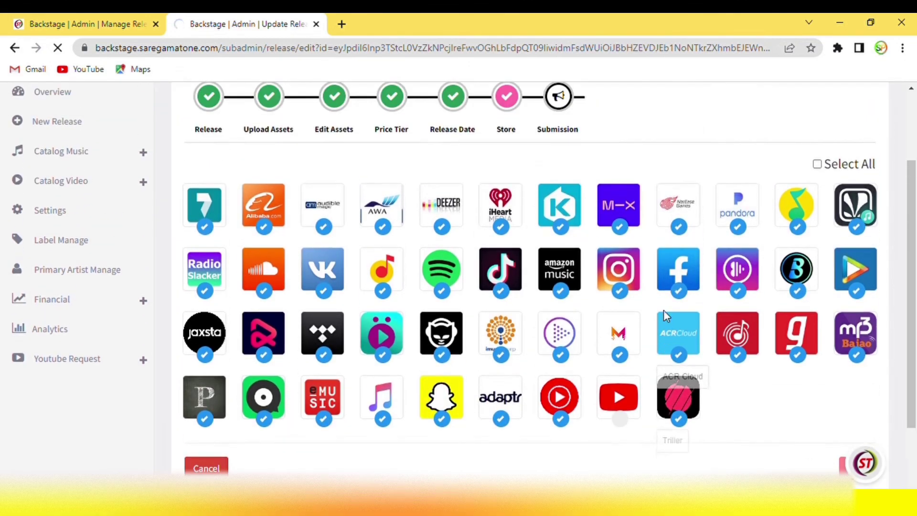
{"action": "scroll", "coordinate": [664, 311], "scroll_direction": "up", "scroll_amount": 2}
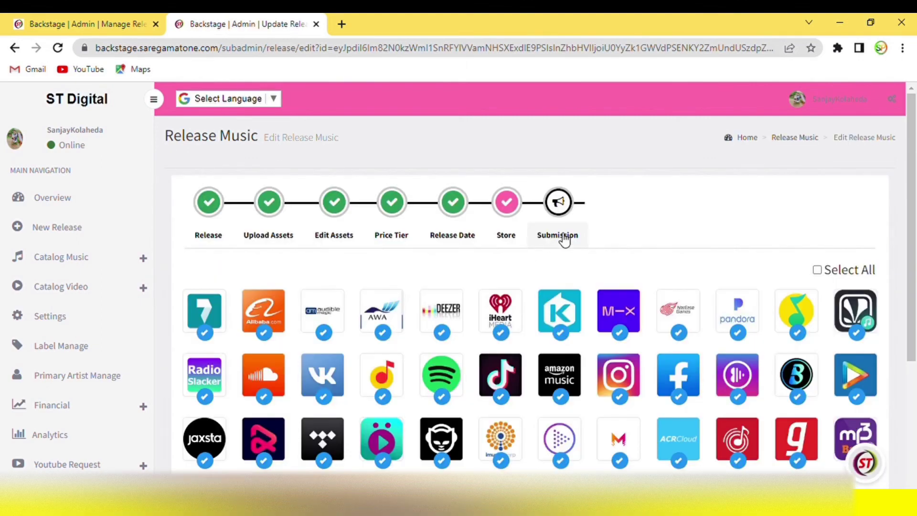
Step: In Submission, assign the uploaded Thari_Ghadi_M_Kai_Bhajgo file to track 1 and start submitting
{"action": "left_click", "coordinate": [570, 244]}
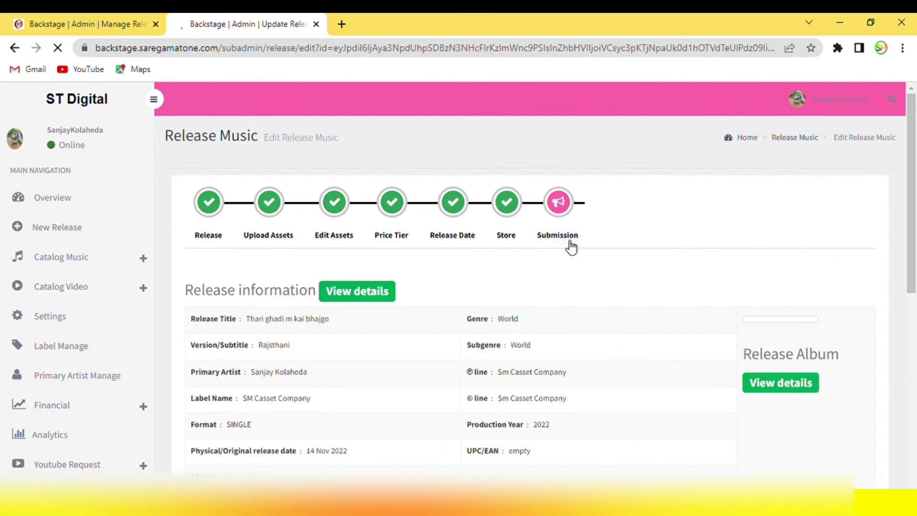
{"action": "scroll", "coordinate": [569, 244], "scroll_direction": "down", "scroll_amount": 6}
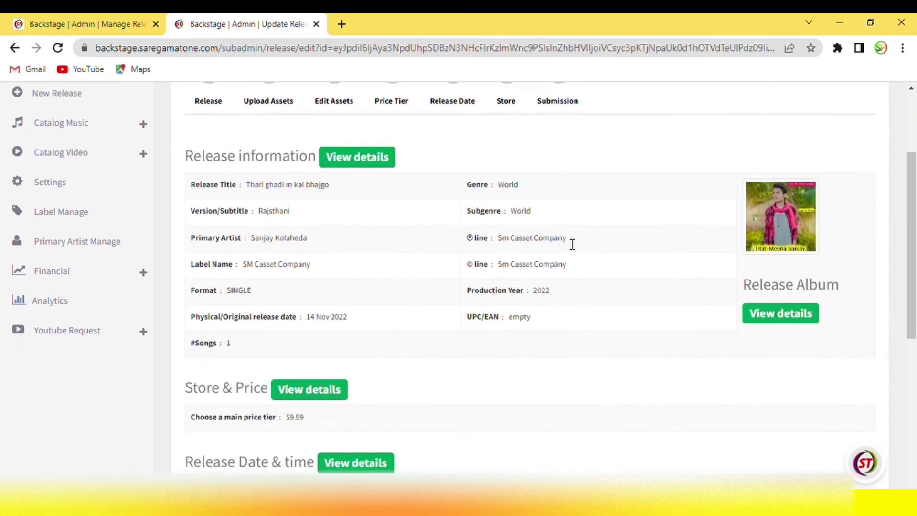
{"action": "scroll", "coordinate": [569, 244], "scroll_direction": "down", "scroll_amount": 4}
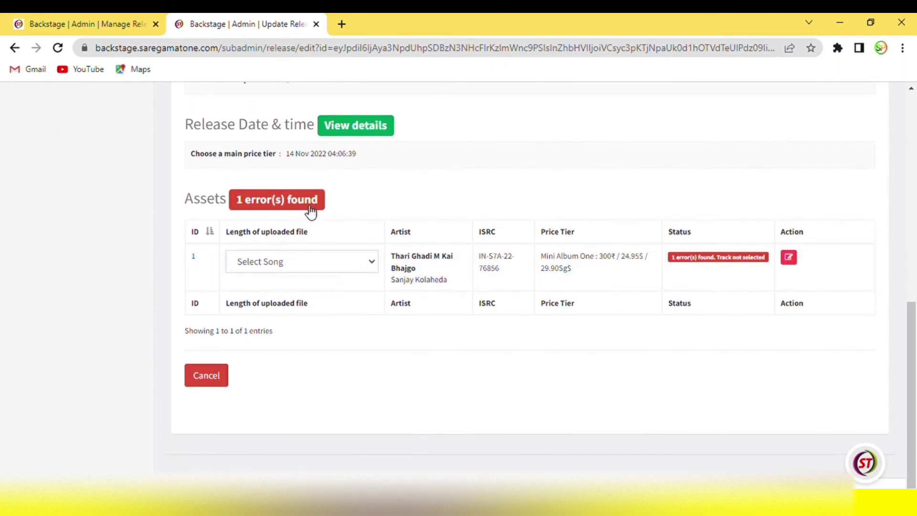
{"action": "left_click", "coordinate": [341, 268]}
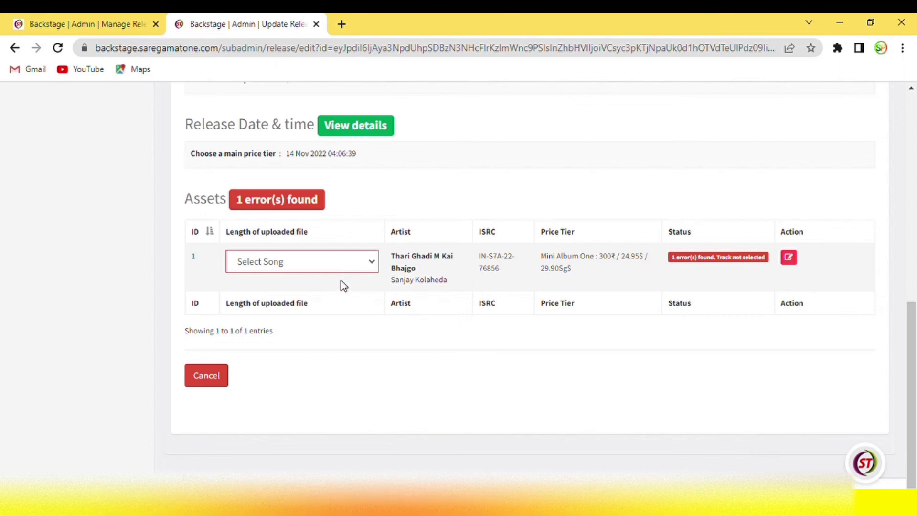
{"action": "key", "text": "Down"}
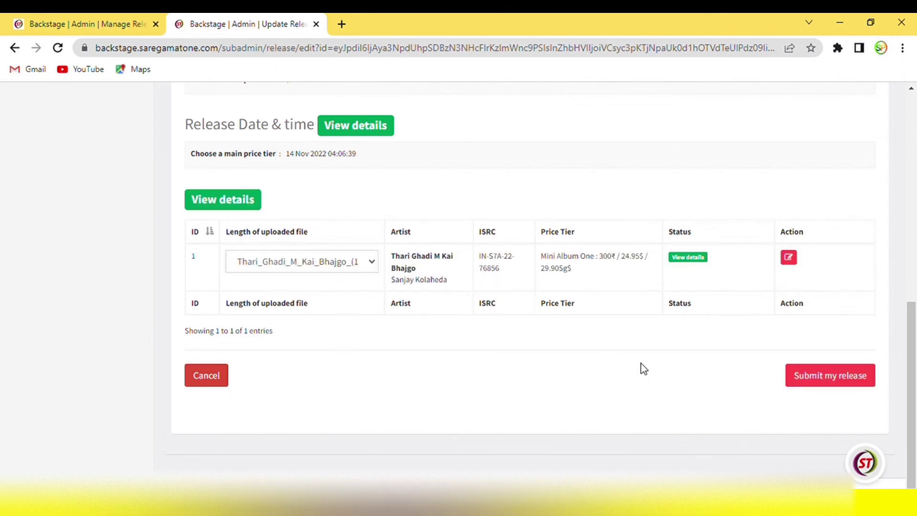
{"action": "left_click", "coordinate": [830, 378]}
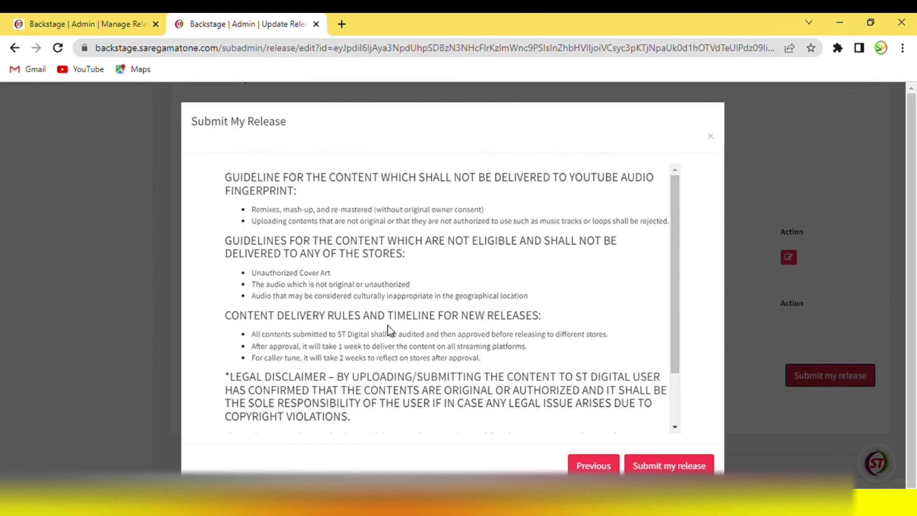
Step: Accept the audio store delivery guidelines and submit the release
{"action": "scroll", "coordinate": [399, 315], "scroll_direction": "down", "scroll_amount": 3}
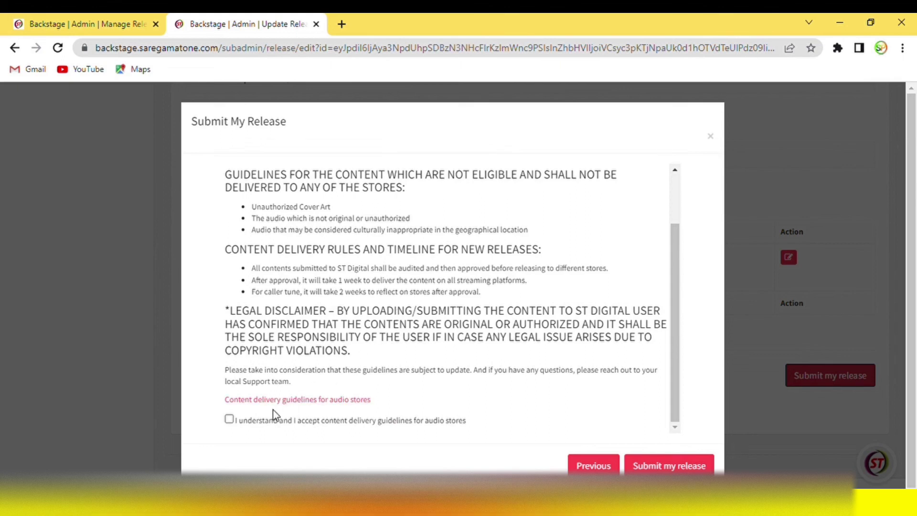
{"action": "left_click", "coordinate": [230, 420]}
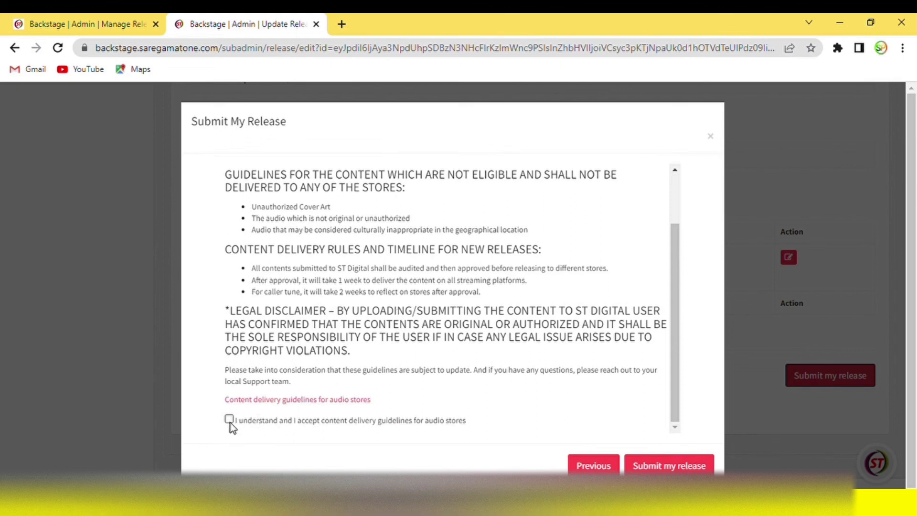
{"action": "left_click", "coordinate": [652, 469]}
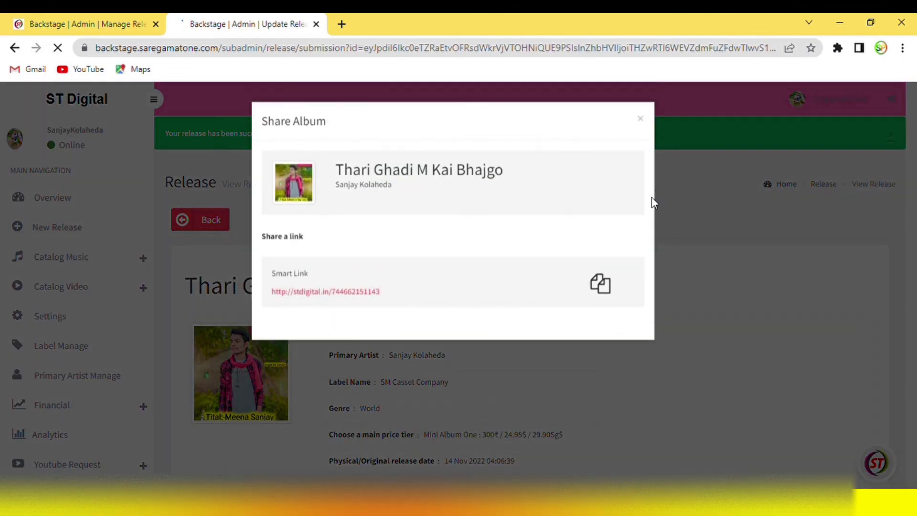
Step: Dismiss the Share Album popup, review the created release's page, and go to Overview
{"action": "left_click", "coordinate": [644, 121]}
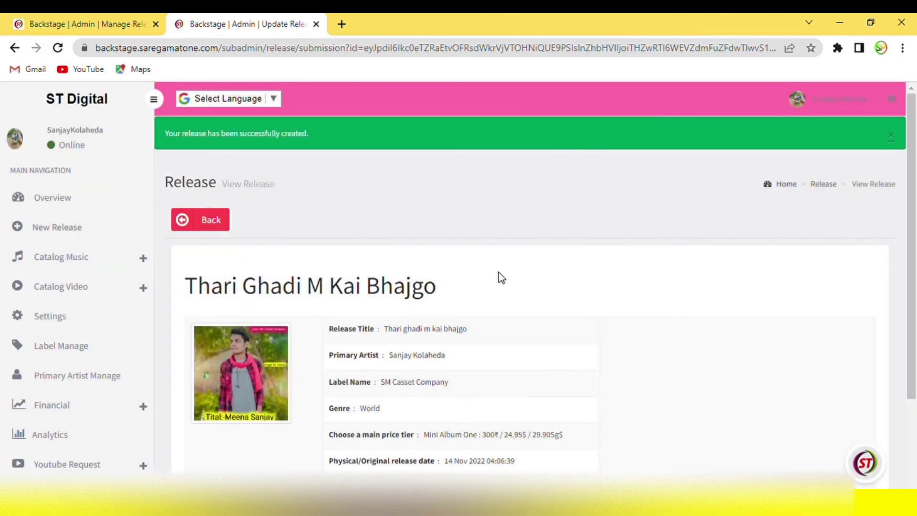
{"action": "scroll", "coordinate": [500, 269], "scroll_direction": "down", "scroll_amount": 2}
{"action": "scroll", "coordinate": [499, 266], "scroll_direction": "up", "scroll_amount": 3}
{"action": "scroll", "coordinate": [481, 232], "scroll_direction": "down", "scroll_amount": 3}
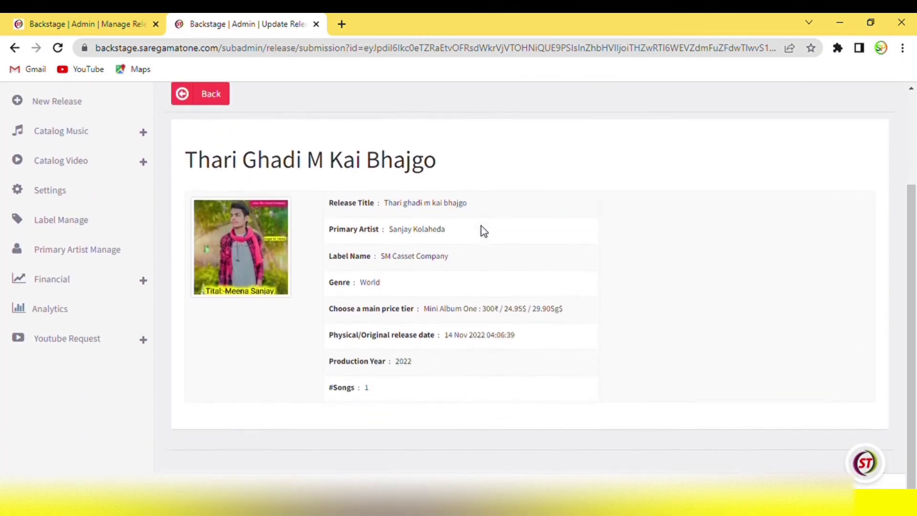
{"action": "scroll", "coordinate": [596, 239], "scroll_direction": "up", "scroll_amount": 3}
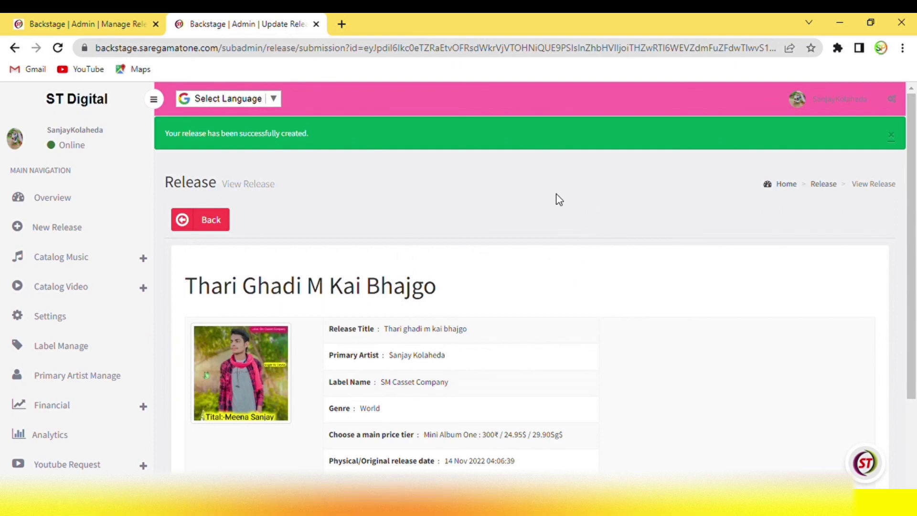
{"action": "scroll", "coordinate": [485, 297], "scroll_direction": "down", "scroll_amount": 3}
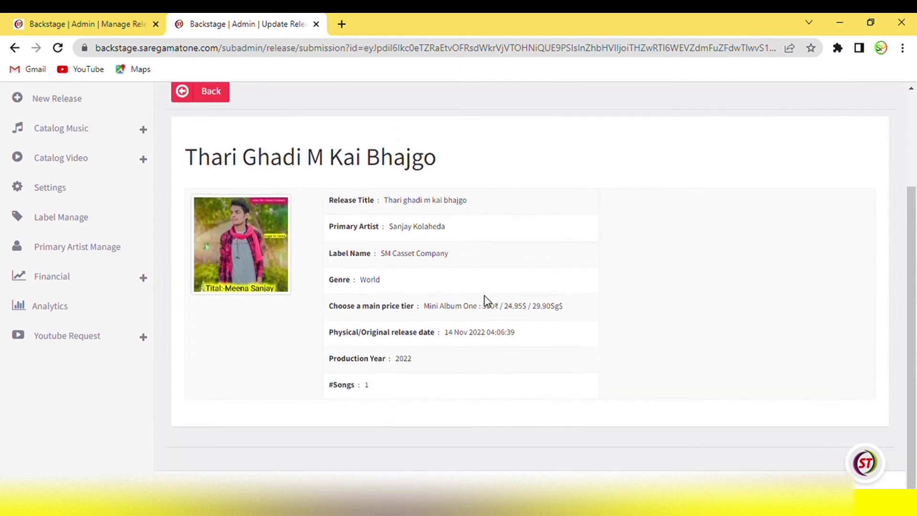
{"action": "scroll", "coordinate": [486, 297], "scroll_direction": "up", "scroll_amount": 3}
{"action": "scroll", "coordinate": [486, 298], "scroll_direction": "down", "scroll_amount": 3}
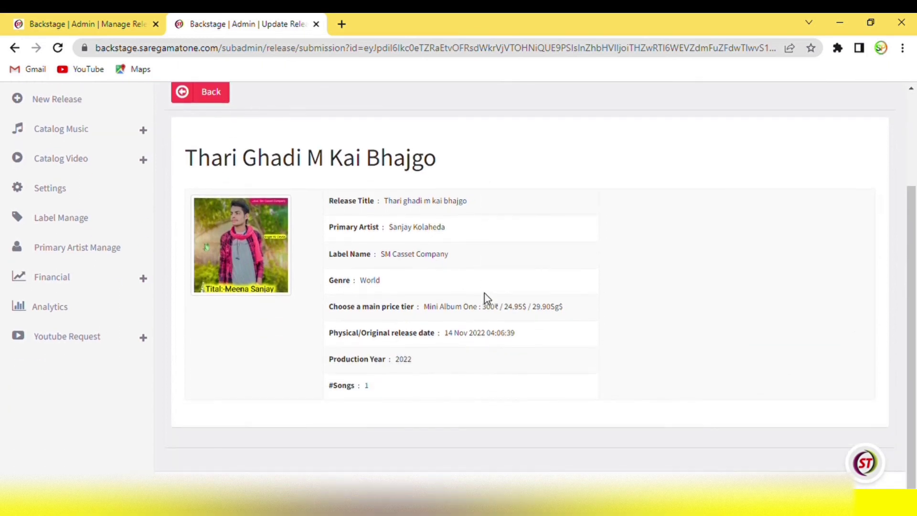
{"action": "scroll", "coordinate": [482, 291], "scroll_direction": "up", "scroll_amount": 3}
{"action": "left_click", "coordinate": [82, 202]}
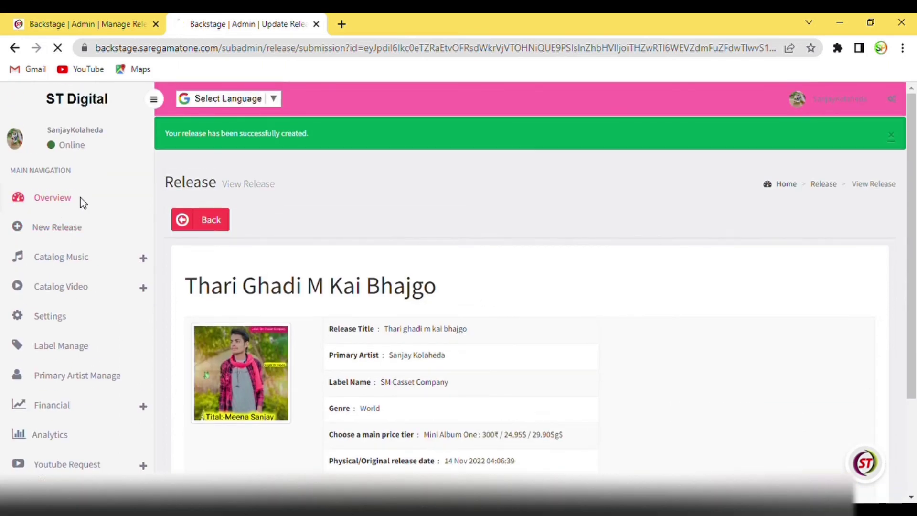